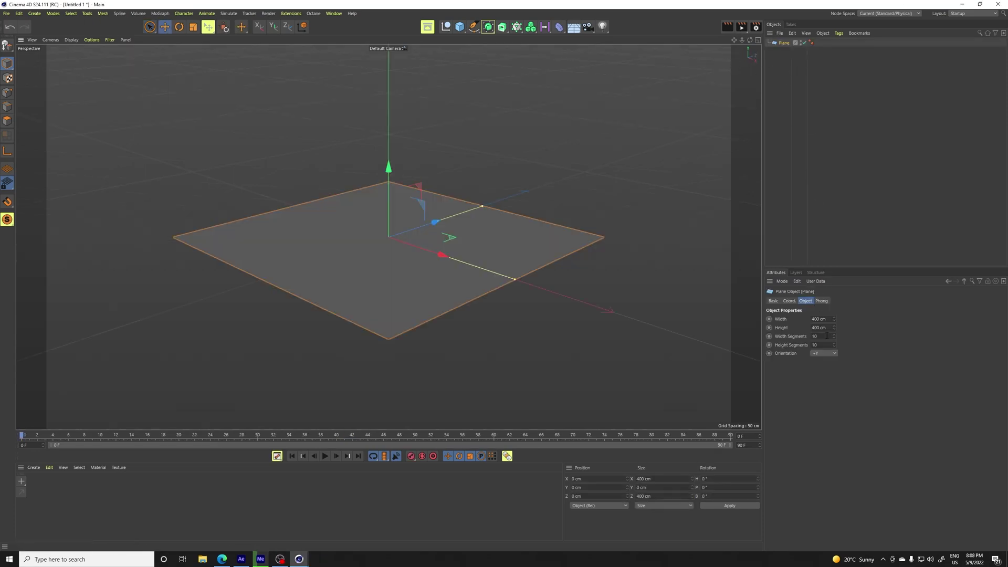
- Set the plane's Width Segments and Height Segments to 50 each
{"action": "double_click", "coordinate": [827, 335]}
{"action": "type", "text": "50"}
{"action": "double_click", "coordinate": [822, 344]}
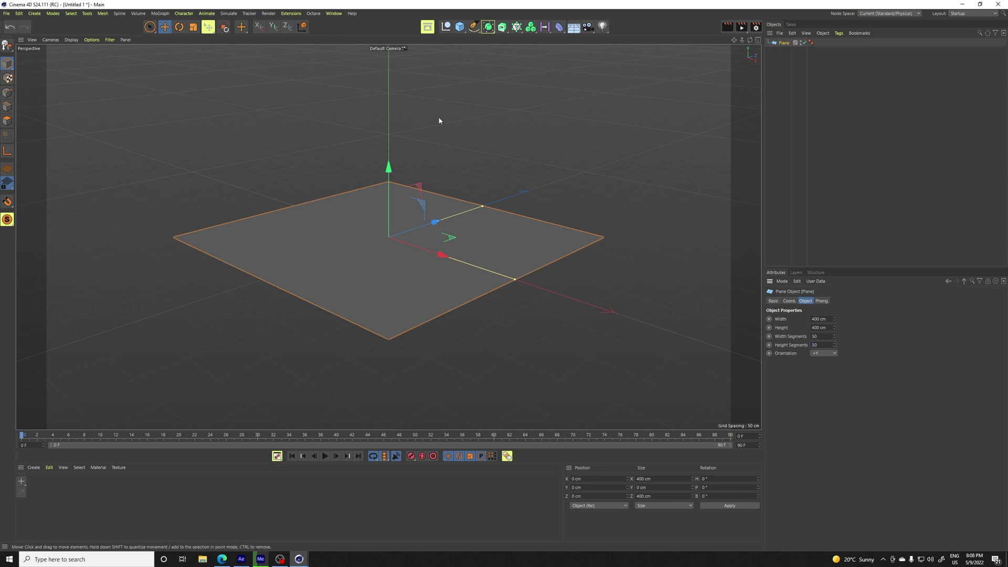
- Create Jiggle, Turbulence and Smoothing objects through the Commander search
{"action": "left_click", "coordinate": [542, 145]}
{"action": "key", "text": "shift+c"}
{"action": "type", "text": "jigg"}
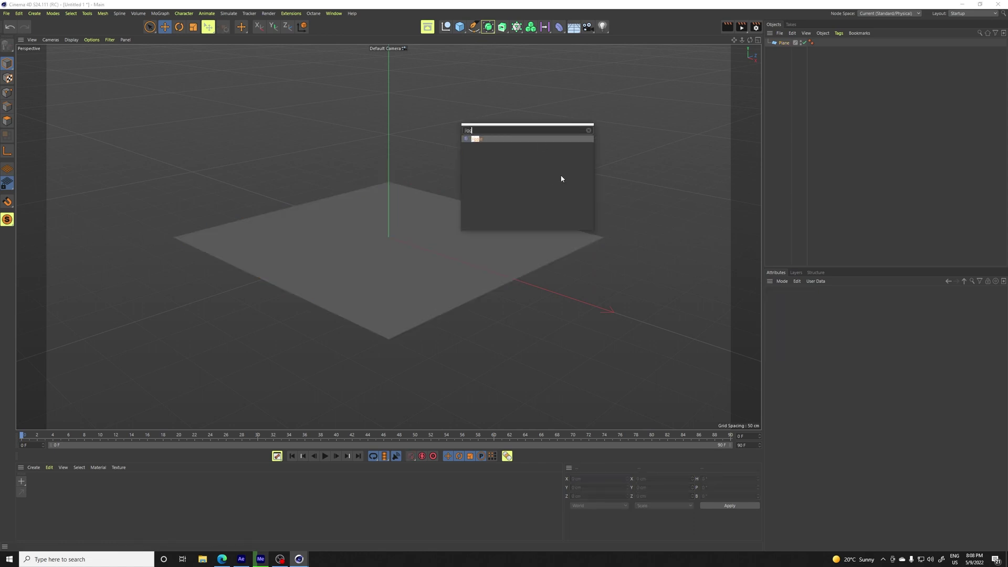
{"action": "key", "text": "Return"}
{"action": "key", "text": "shift+c"}
{"action": "type", "text": "turb"}
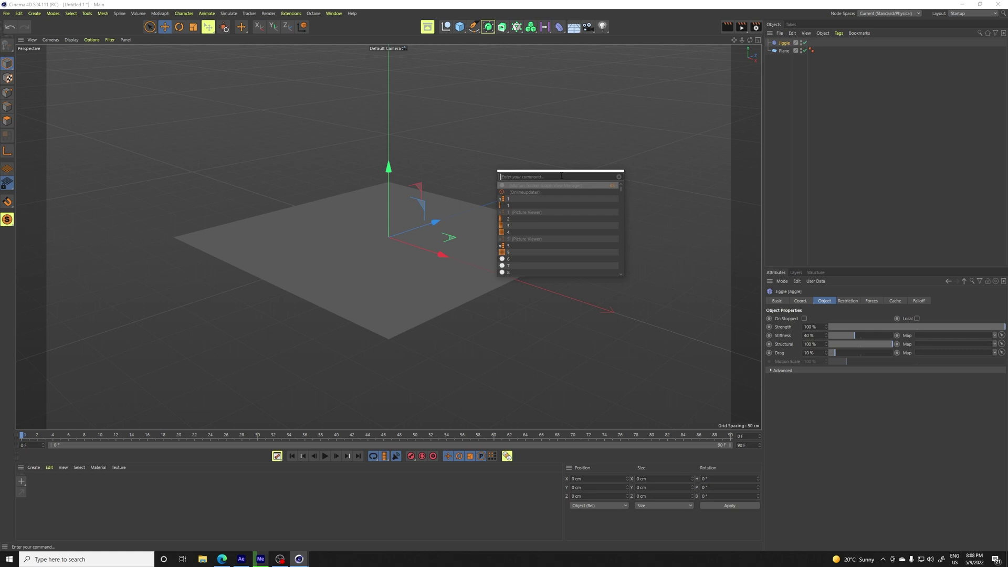
{"action": "key", "text": "Return"}
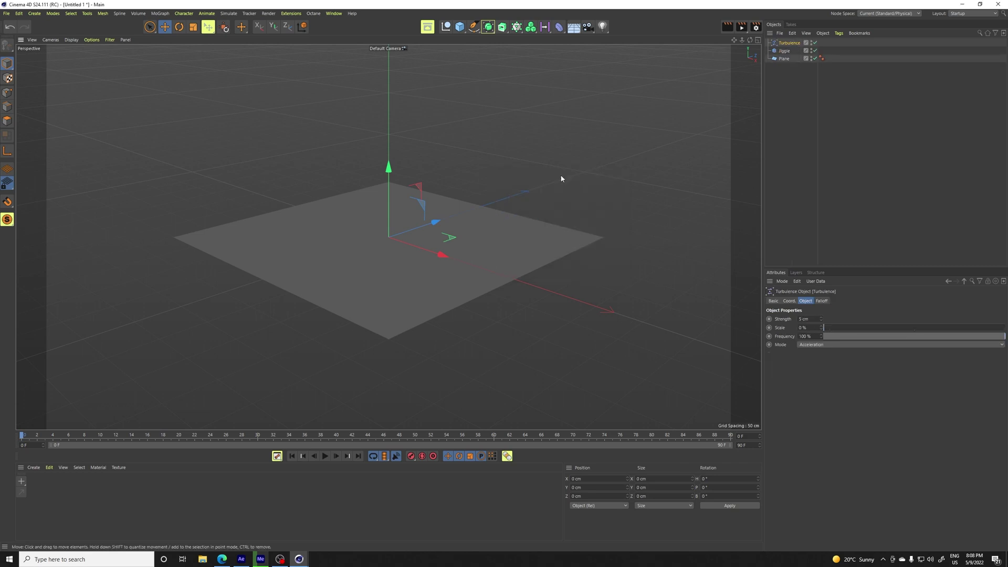
{"action": "key", "text": "shift+c"}
{"action": "type", "text": "smoo"}
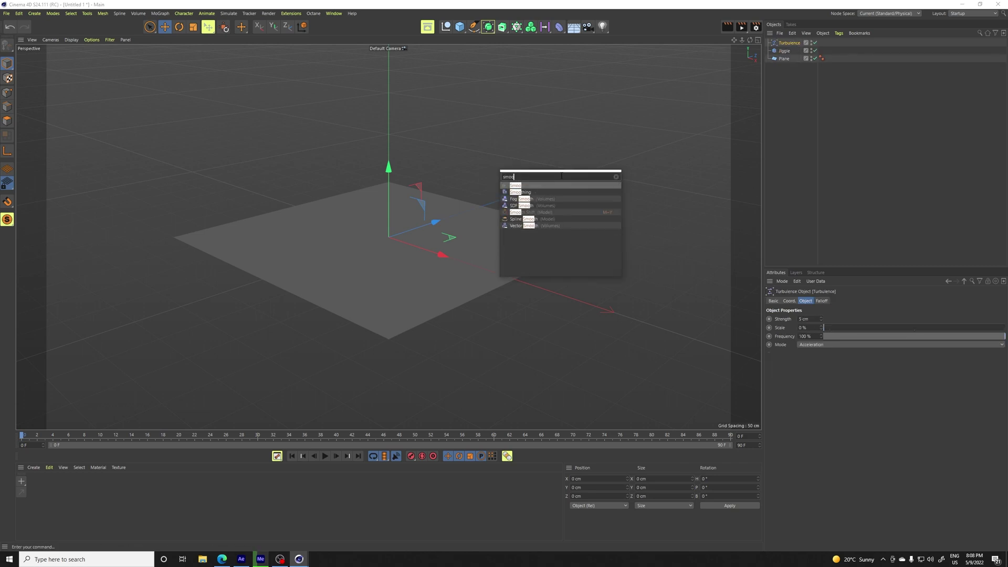
{"action": "key", "text": "Down"}
{"action": "key", "text": "Return"}
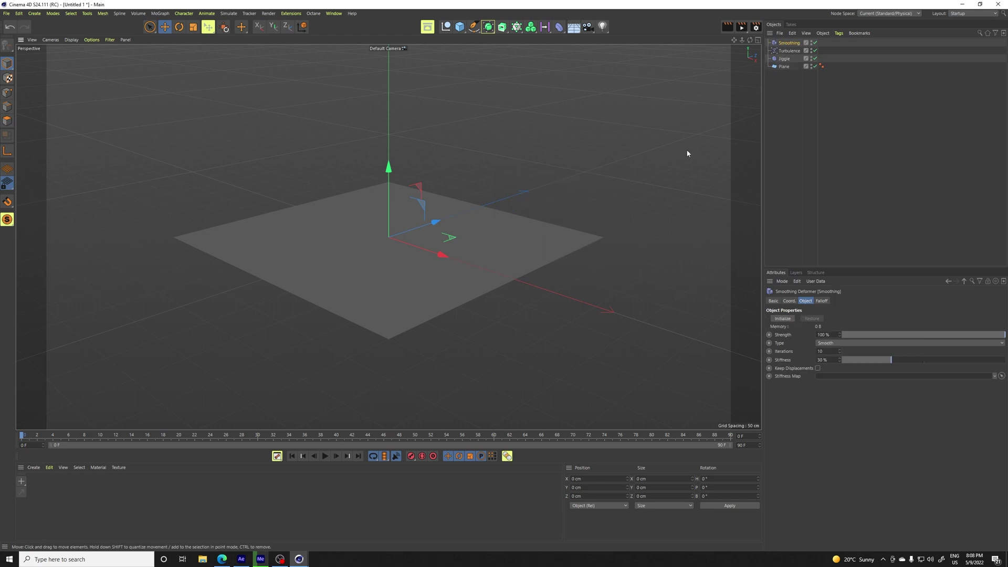
- Parent Jiggle under the plane and set the Turbulence scale to 150%
{"action": "mouse_move", "coordinate": [784, 59]}
{"action": "left_mouse_down"}
{"action": "mouse_move", "coordinate": [784, 67]}
{"action": "mouse_move", "coordinate": [784, 58]}
{"action": "left_mouse_up"}
{"action": "left_click", "coordinate": [789, 43]}
{"action": "double_click", "coordinate": [803, 327]}
{"action": "type", "text": "0.5"}
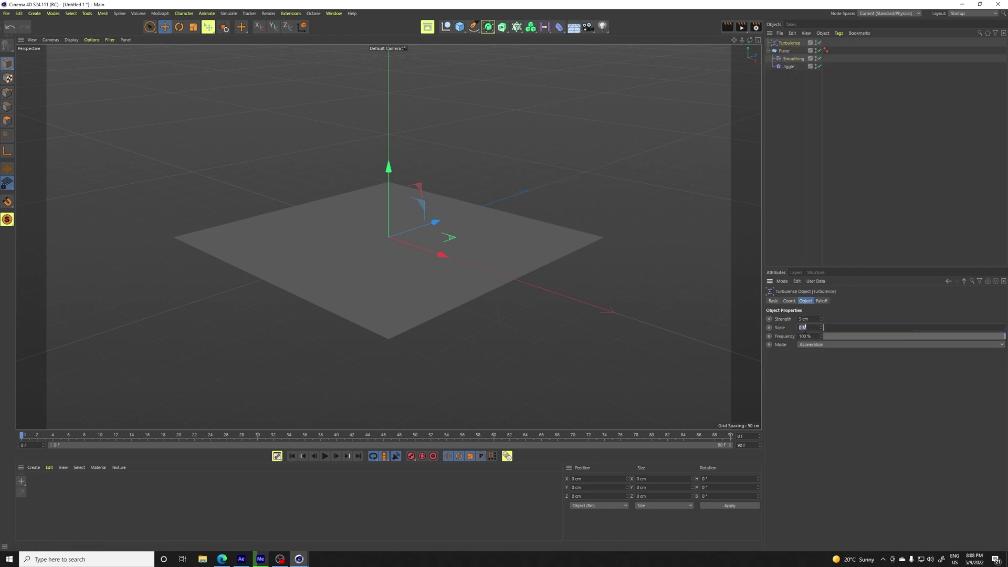
{"action": "key", "text": "Return"}
- Make the plane editable and adjust the Jiggle deformer's strength
{"action": "left_click", "coordinate": [786, 51]}
{"action": "key", "text": "c"}
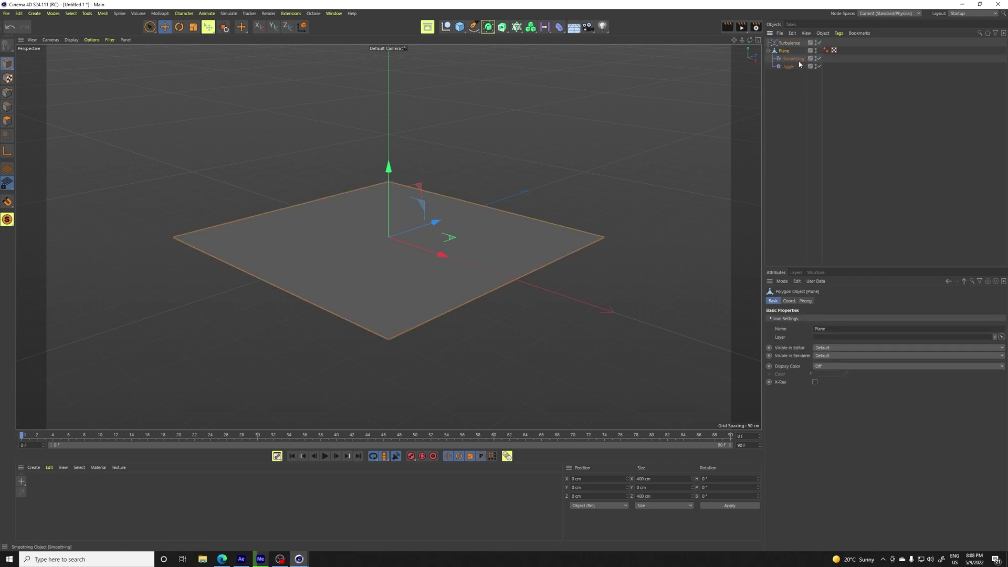
{"action": "left_click", "coordinate": [793, 58]}
{"action": "left_click", "coordinate": [788, 67]}
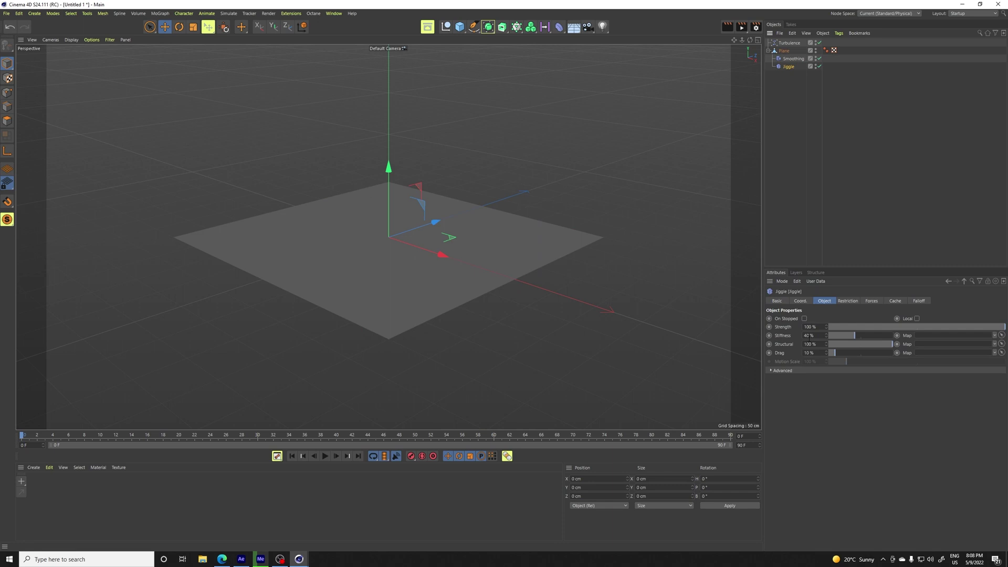
{"action": "left_click", "coordinate": [810, 326]}
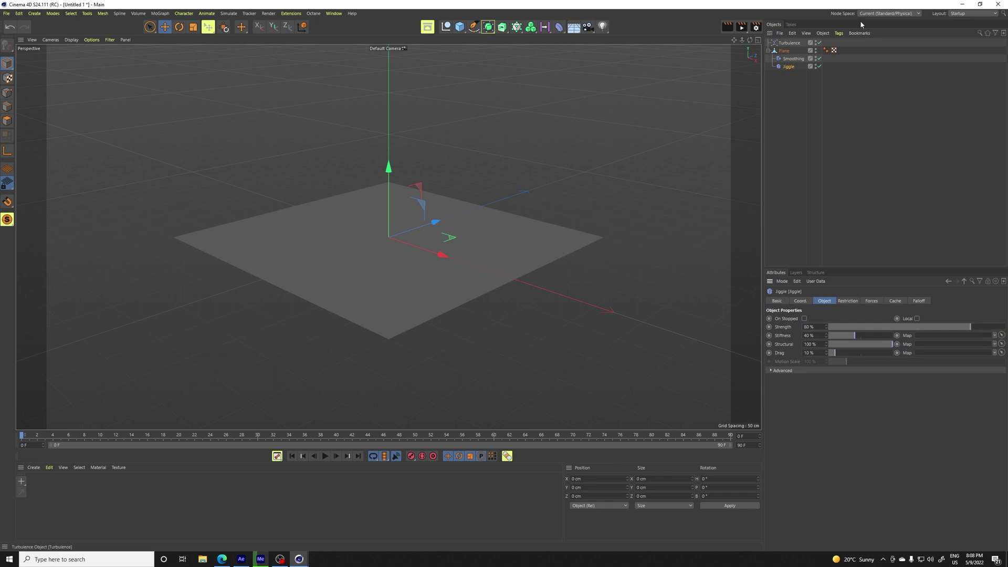
- Add Turbulence to Jiggle's Forces list and play the animation to test it
{"action": "left_click", "coordinate": [806, 59]}
{"action": "left_click", "coordinate": [788, 67]}
{"action": "left_click", "coordinate": [871, 300]}
{"action": "left_click_drag", "start_coordinate": [784, 49], "coordinate": [781, 387]}
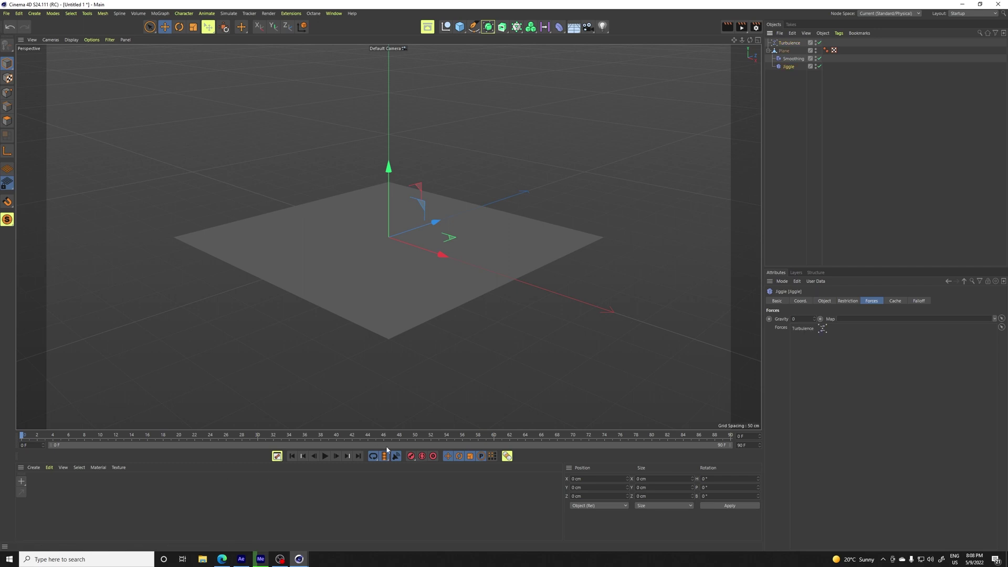
{"action": "left_click", "coordinate": [325, 456]}
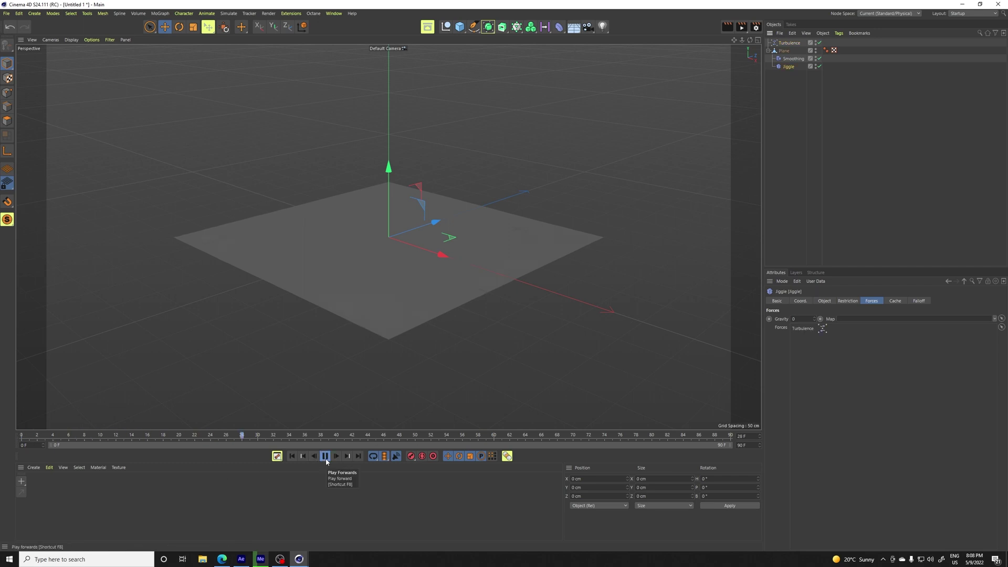
{"action": "left_click", "coordinate": [325, 456]}
{"action": "left_click", "coordinate": [292, 455]}
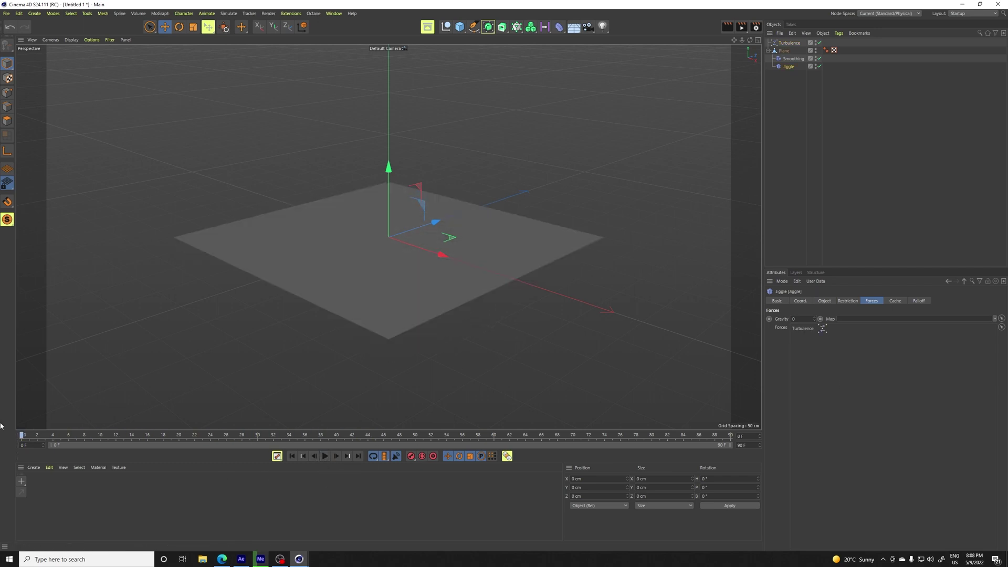
{"action": "left_click", "coordinate": [325, 456]}
{"action": "left_click", "coordinate": [324, 455]}
- Set the Turbulence strength to 50 cm and replay from the first frame
{"action": "left_click", "coordinate": [789, 42]}
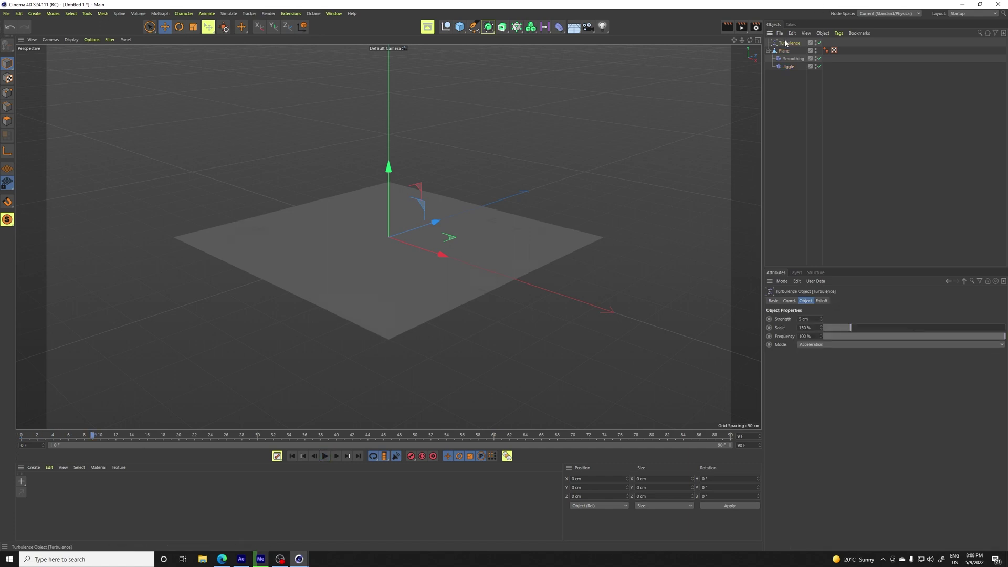
{"action": "left_click", "coordinate": [808, 318]}
{"action": "type", "text": "50"}
{"action": "key", "text": "Return"}
{"action": "left_click", "coordinate": [292, 456]}
{"action": "left_click", "coordinate": [324, 455]}
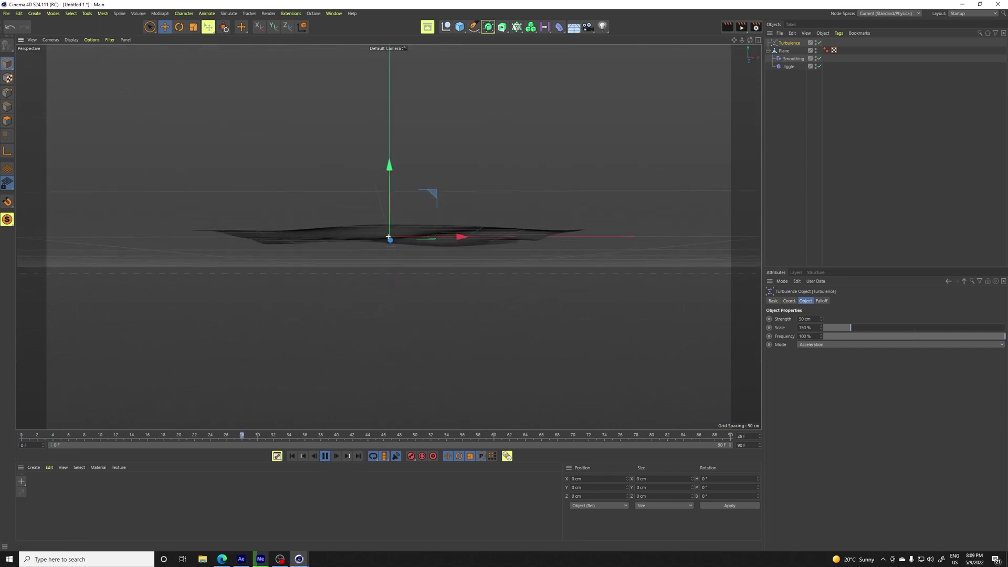
- Orbit around the rippling plane, select Smoothing, and stop playback at frame 44
{"action": "mouse_move", "coordinate": [750, 40]}
{"action": "left_mouse_down"}
{"action": "mouse_move", "coordinate": [749, 66]}
{"action": "mouse_move", "coordinate": [744, 43]}
{"action": "left_mouse_up"}
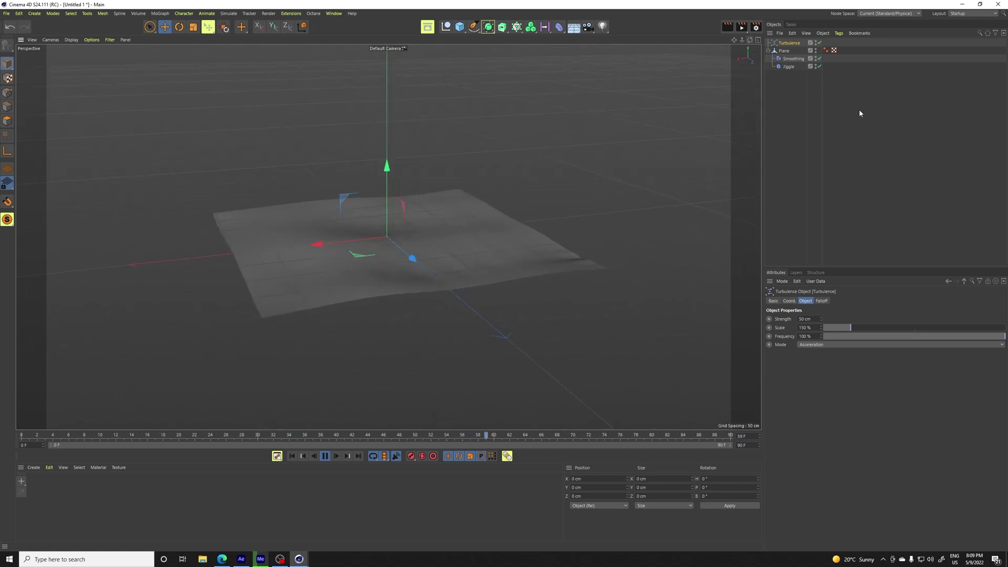
{"action": "left_click", "coordinate": [790, 61]}
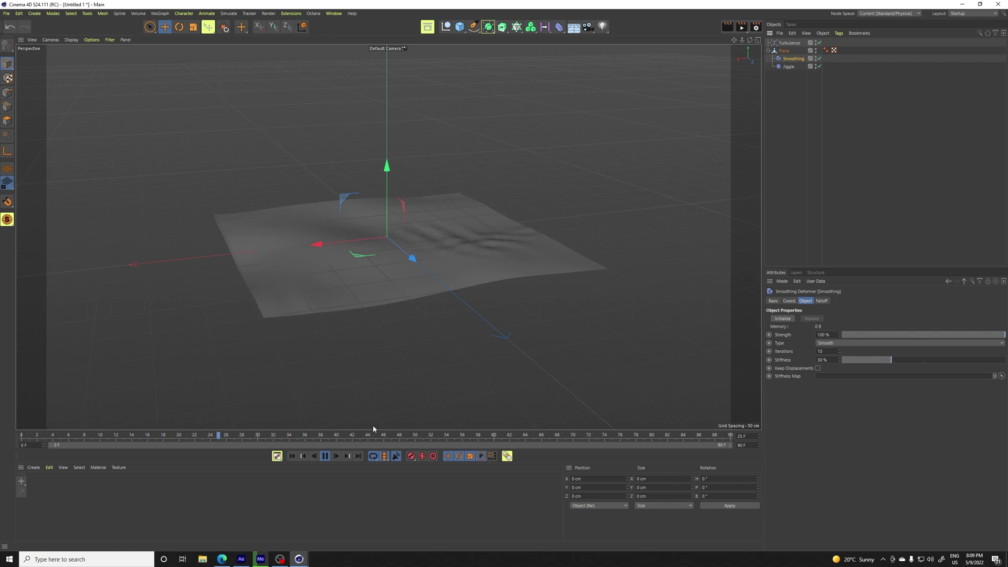
{"action": "left_click", "coordinate": [325, 456]}
{"action": "left_click_drag", "start_coordinate": [750, 40], "coordinate": [388, 237]}
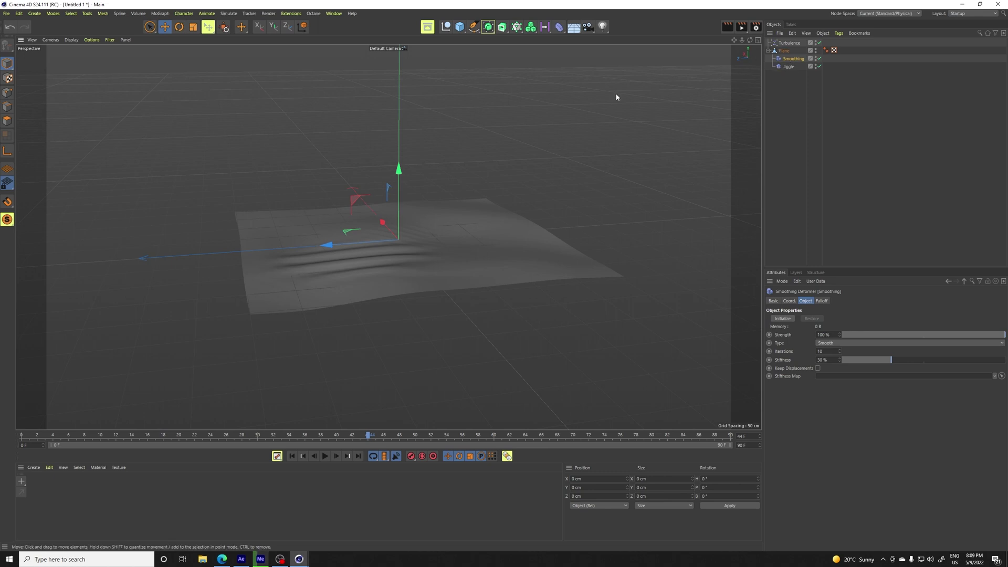
- Delete the Smoothing, Jiggle, Turbulence and Plane objects
{"action": "left_click", "coordinate": [792, 68]}
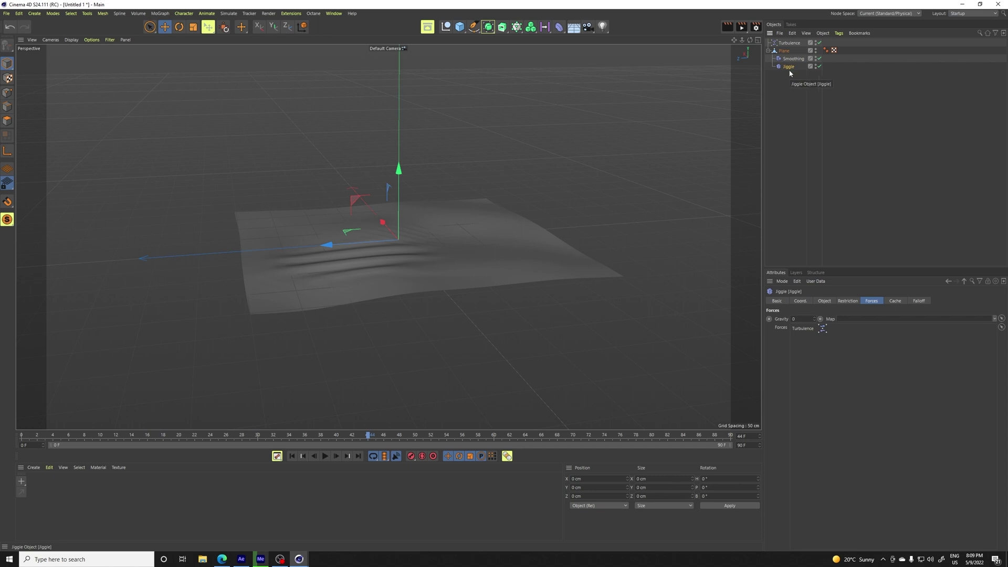
{"action": "key", "text": "Delete"}
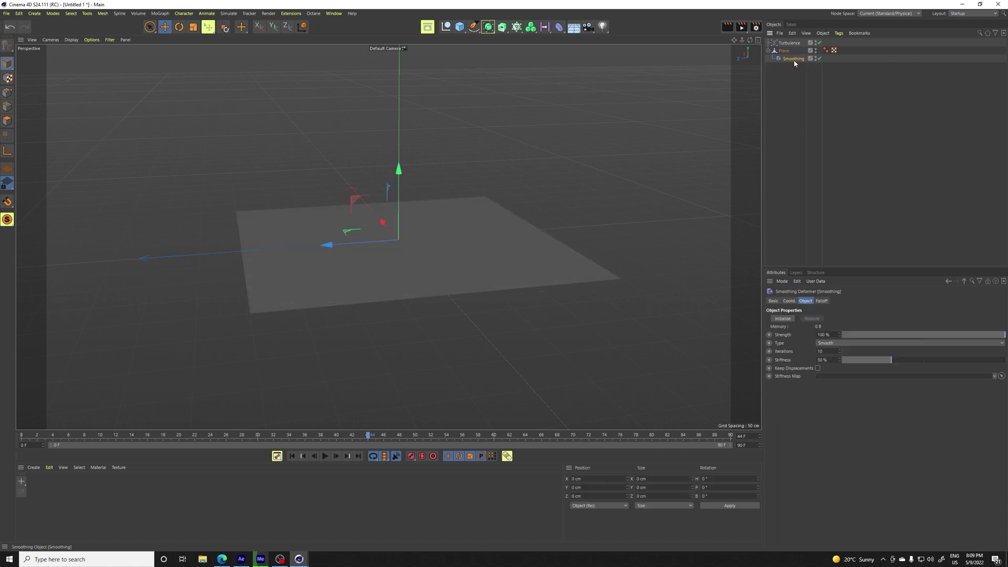
{"action": "left_click", "coordinate": [788, 44]}
{"action": "key", "text": "Delete"}
{"action": "left_click", "coordinate": [784, 43]}
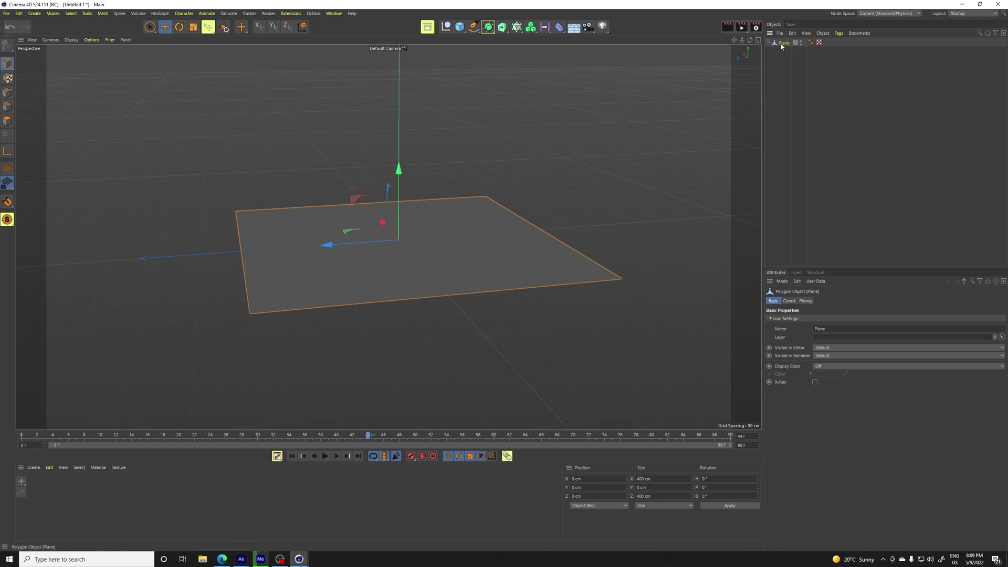
{"action": "key", "text": "Delete"}
- Add a new 400 cm plane with 50×50 segments and make it editable
{"action": "left_click", "coordinate": [460, 26]}
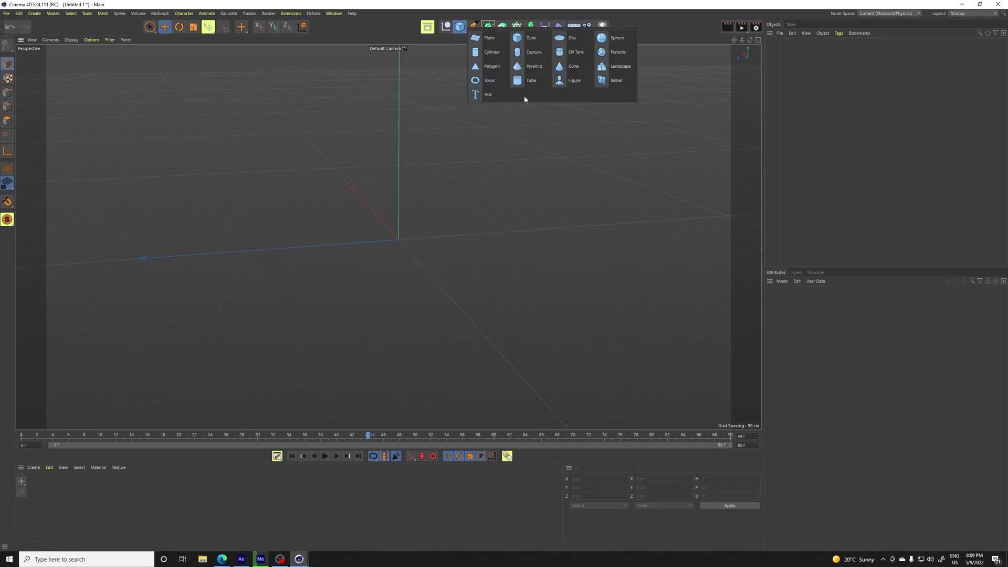
{"action": "left_click", "coordinate": [488, 37]}
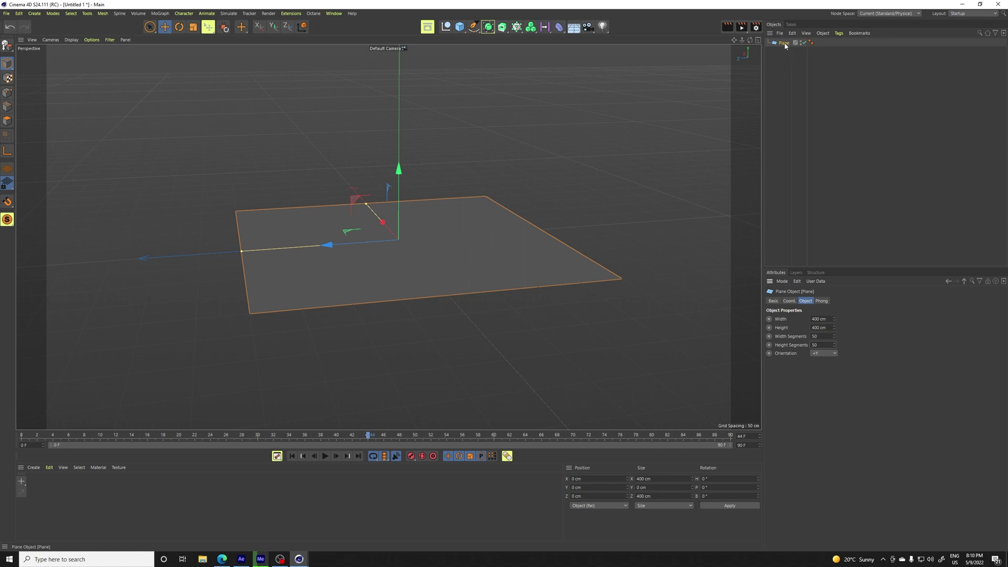
{"action": "key", "text": "c"}
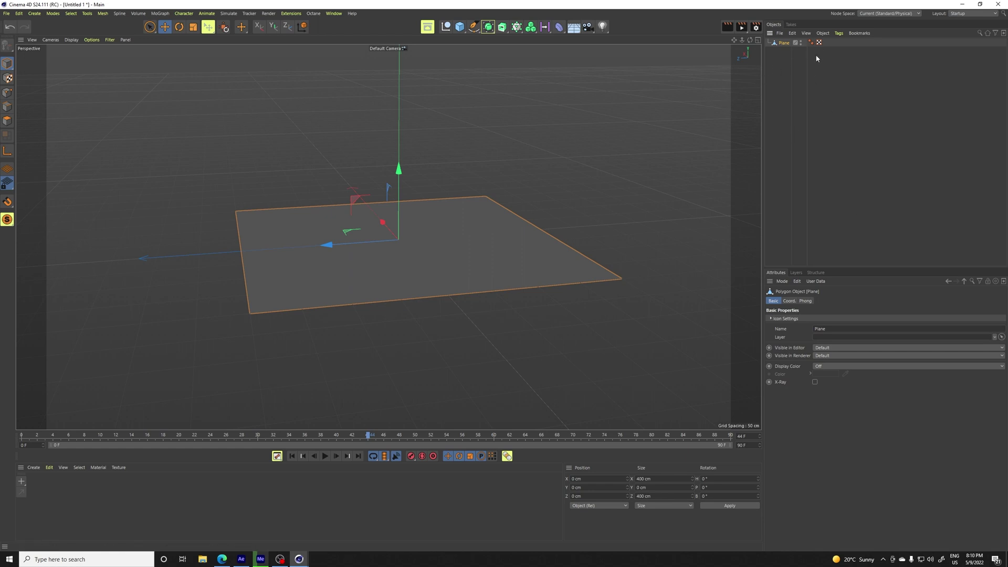
- Add a Cloth tag to the plane via Commander
{"action": "key", "text": "shift+c"}
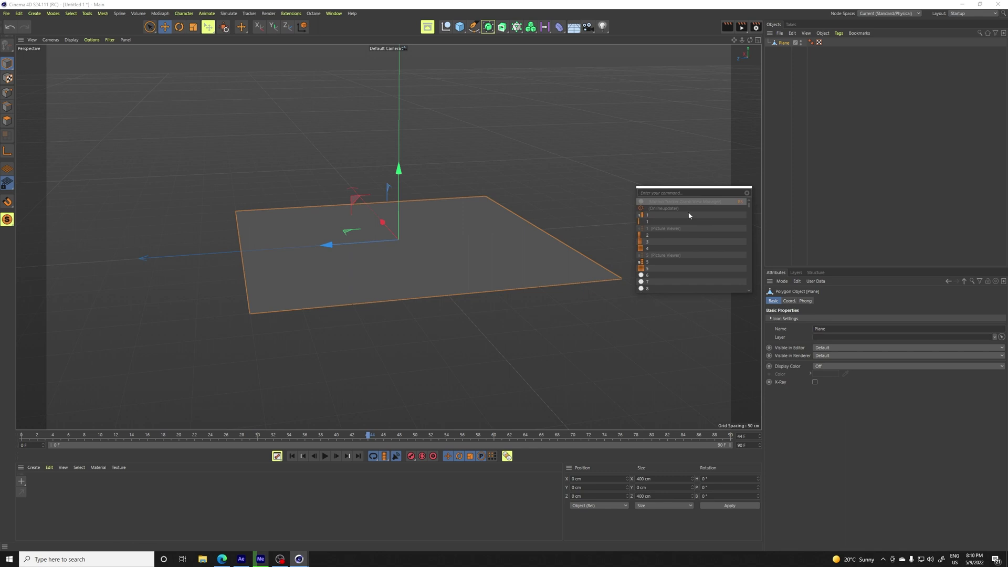
{"action": "type", "text": "clot"}
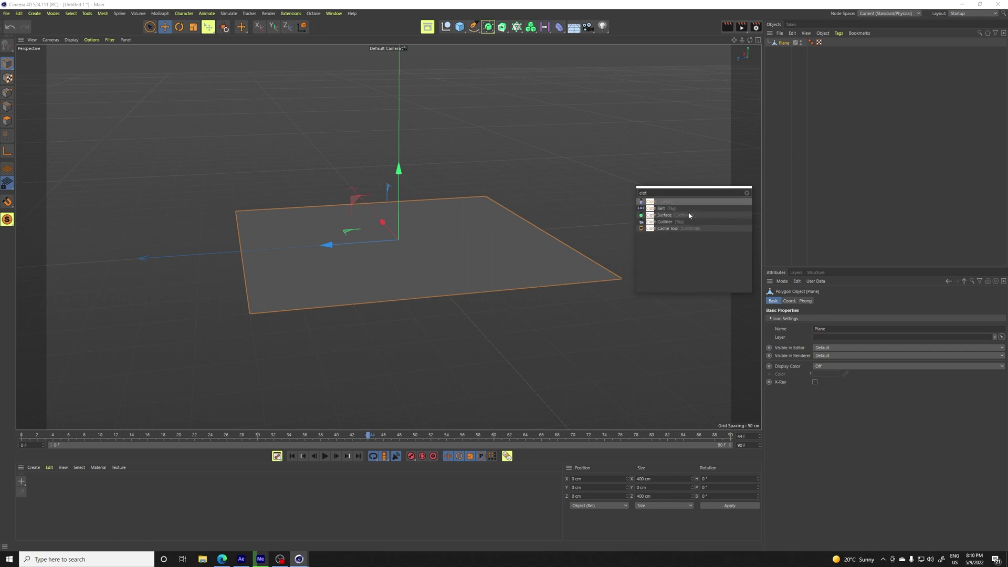
{"action": "key", "text": "BackSpace"}
{"action": "left_click", "coordinate": [678, 202]}
- Add a Cloth Belt tag to the plane
{"action": "key", "text": "shift+c"}
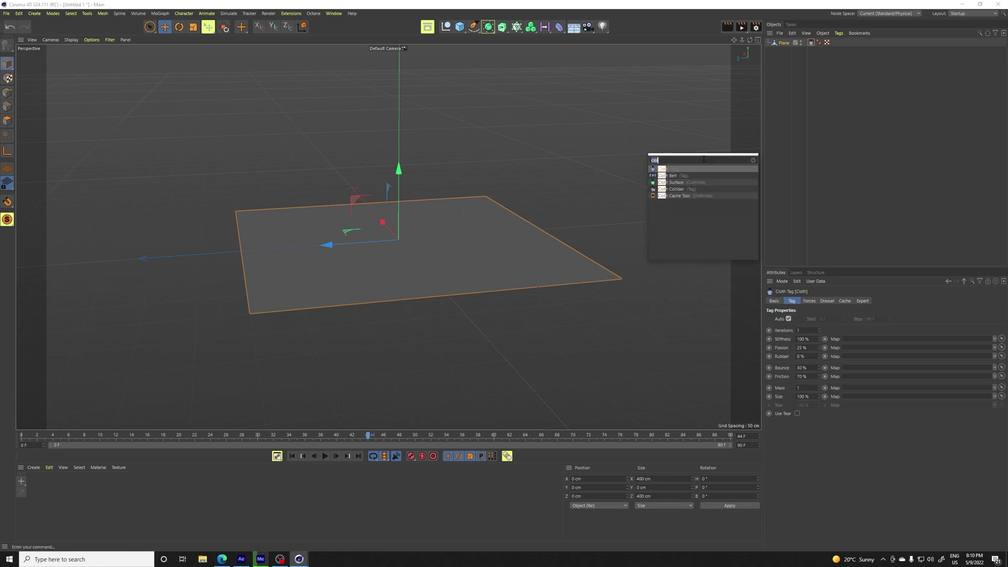
{"action": "type", "text": "th be"}
{"action": "key", "text": "Return"}
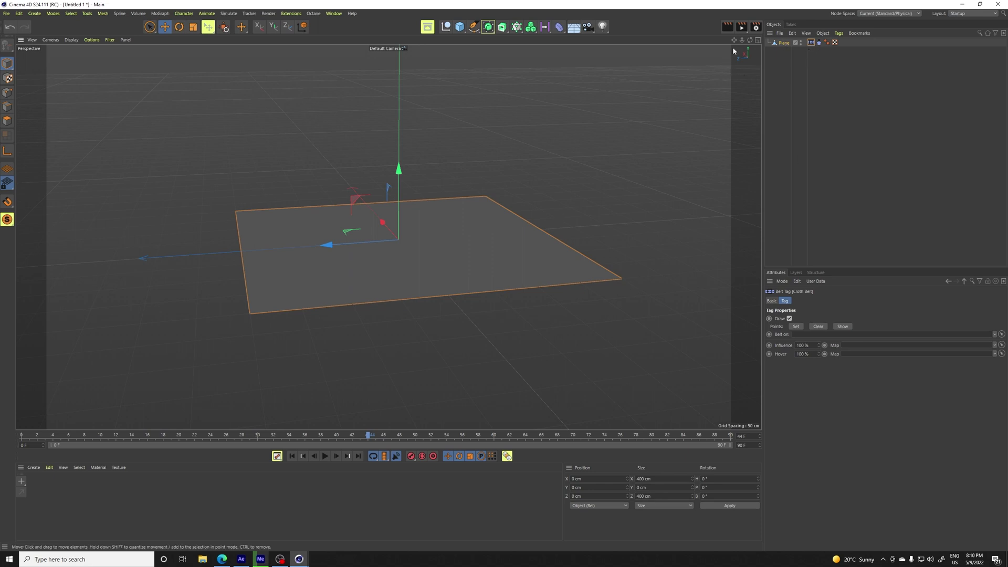
{"action": "left_click_drag", "start_coordinate": [749, 41], "coordinate": [750, 44]}
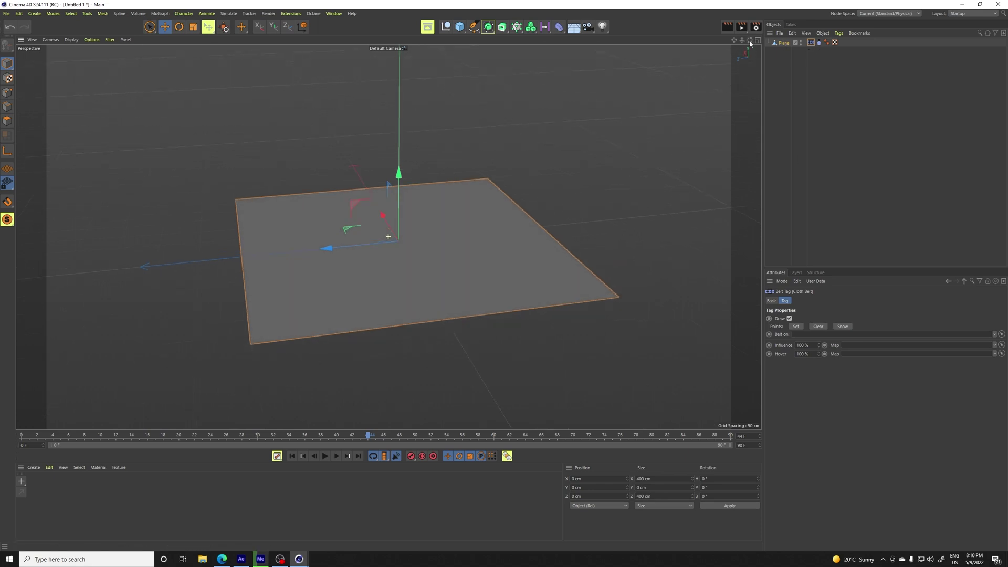
- In Point mode, select the plane's corner vertices at all four corners
{"action": "left_click", "coordinate": [788, 66]}
{"action": "left_click", "coordinate": [783, 43]}
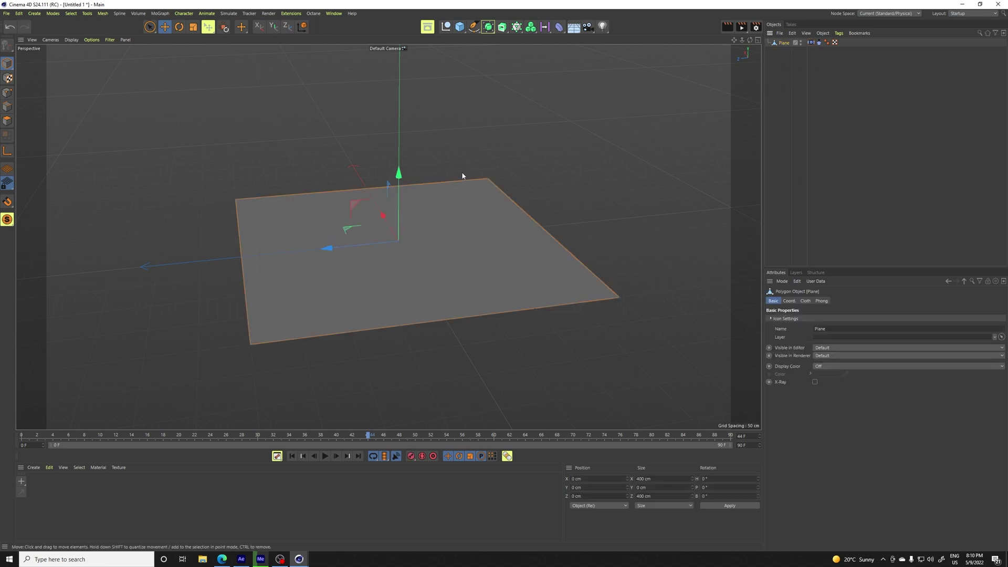
{"action": "left_click", "coordinate": [7, 94]}
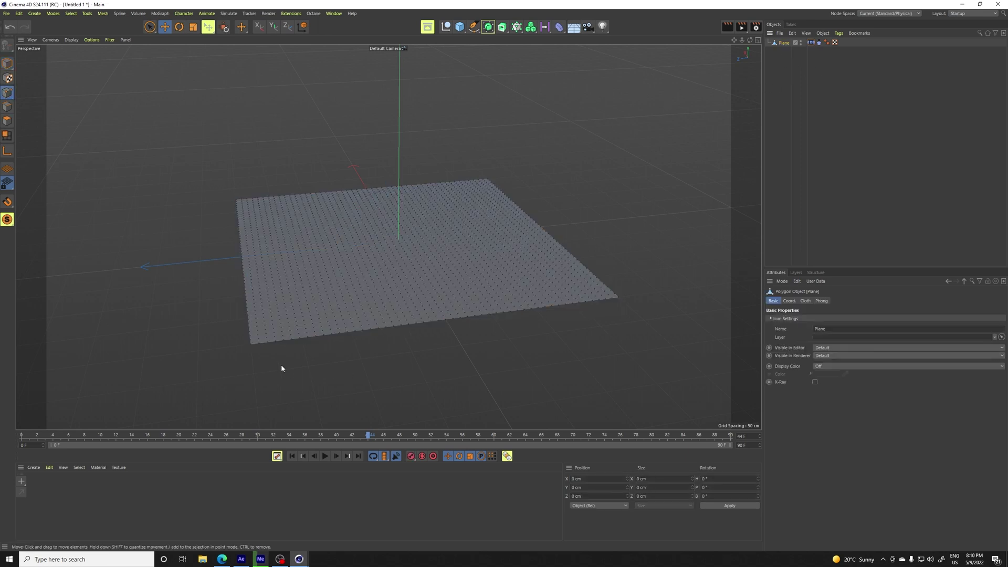
{"action": "left_click", "coordinate": [251, 345]}
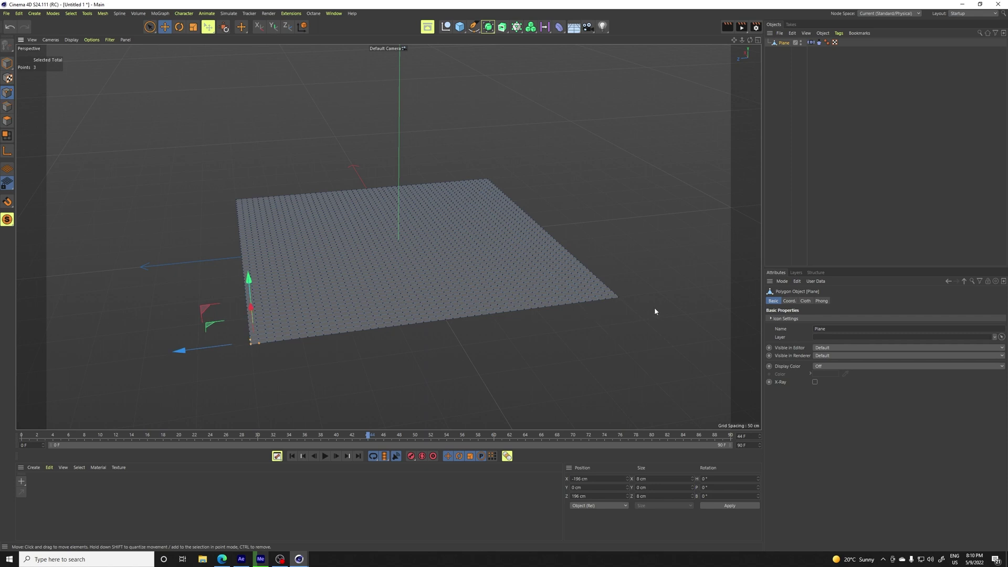
{"action": "left_click", "coordinate": [613, 299], "text": "shift"}
{"action": "scroll", "coordinate": [489, 241], "scroll_direction": "up", "scroll_amount": 10}
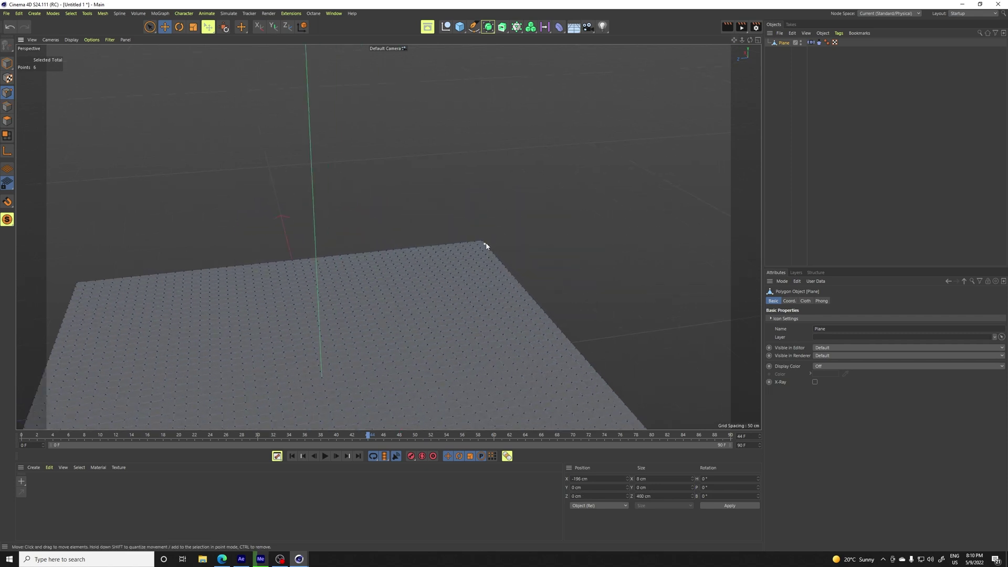
{"action": "left_click", "coordinate": [484, 246], "text": "shift"}
{"action": "left_click", "coordinate": [478, 245], "text": "shift"}
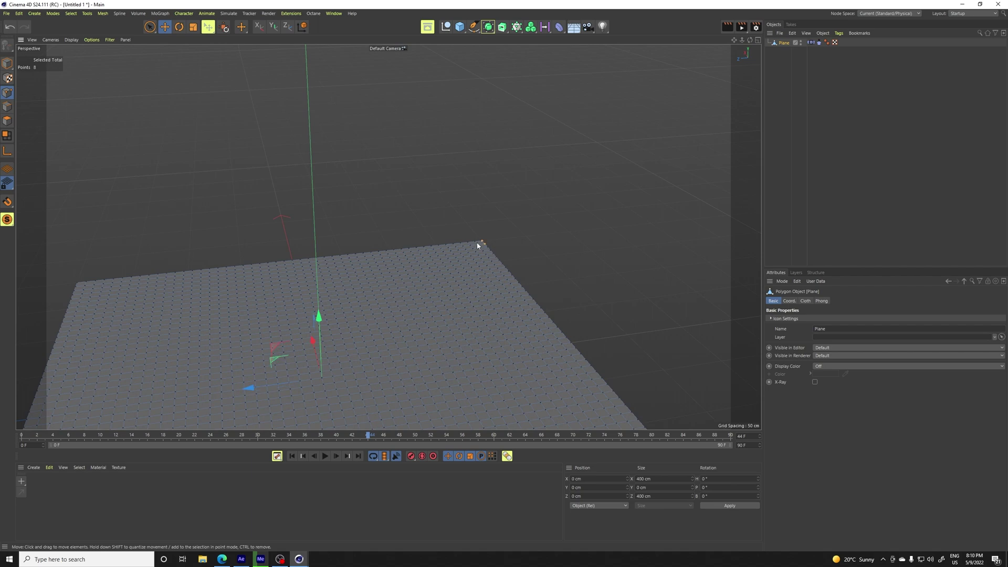
{"action": "left_click", "coordinate": [77, 288], "text": "shift"}
{"action": "left_click", "coordinate": [87, 283], "text": "shift"}
{"action": "left_click_drag", "start_coordinate": [734, 40], "coordinate": [50, 20]}
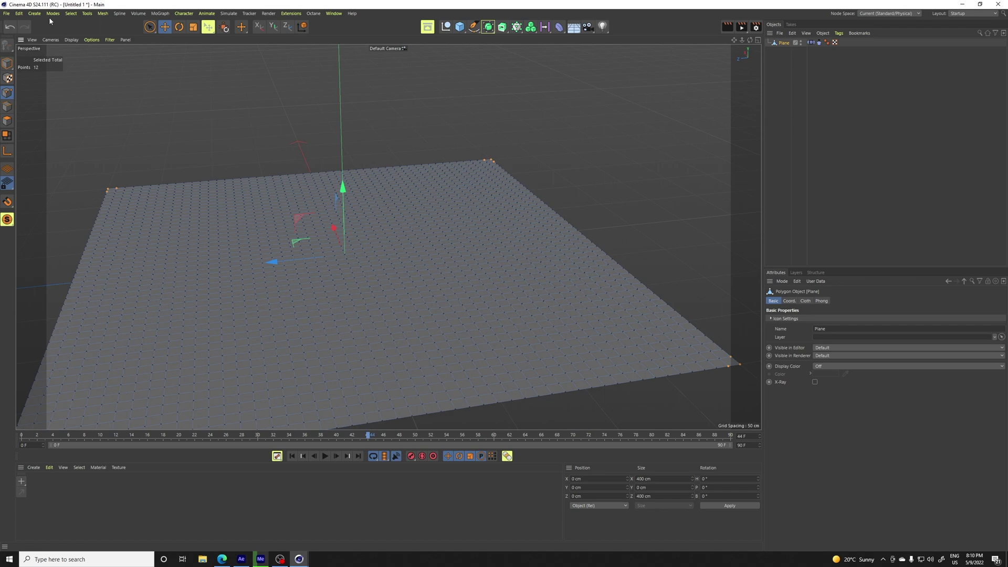
- Store the corner points as a selection set and set the belt's Belt On to Plane
{"action": "left_click", "coordinate": [71, 13]}
{"action": "left_click", "coordinate": [99, 212]}
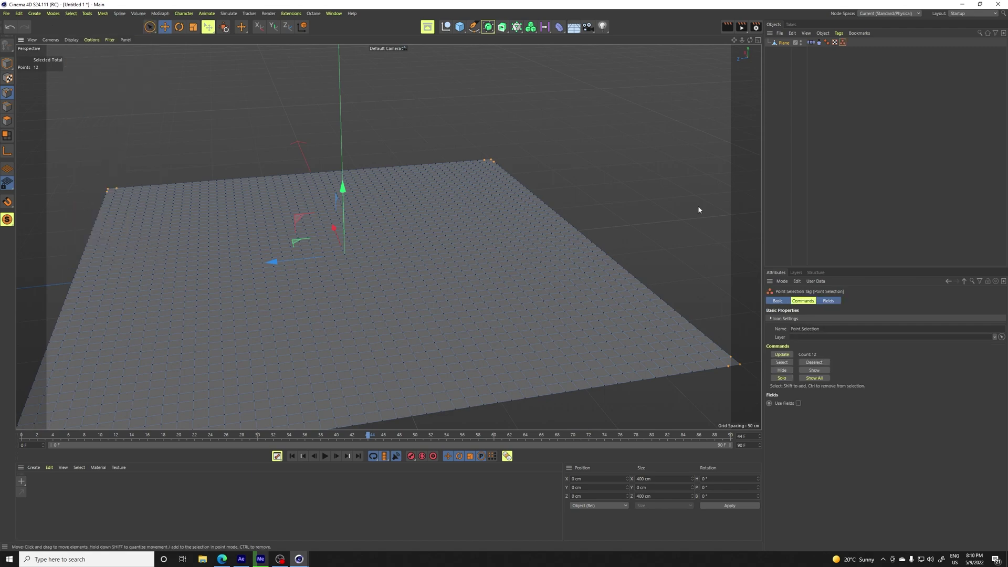
{"action": "left_click", "coordinate": [811, 43]}
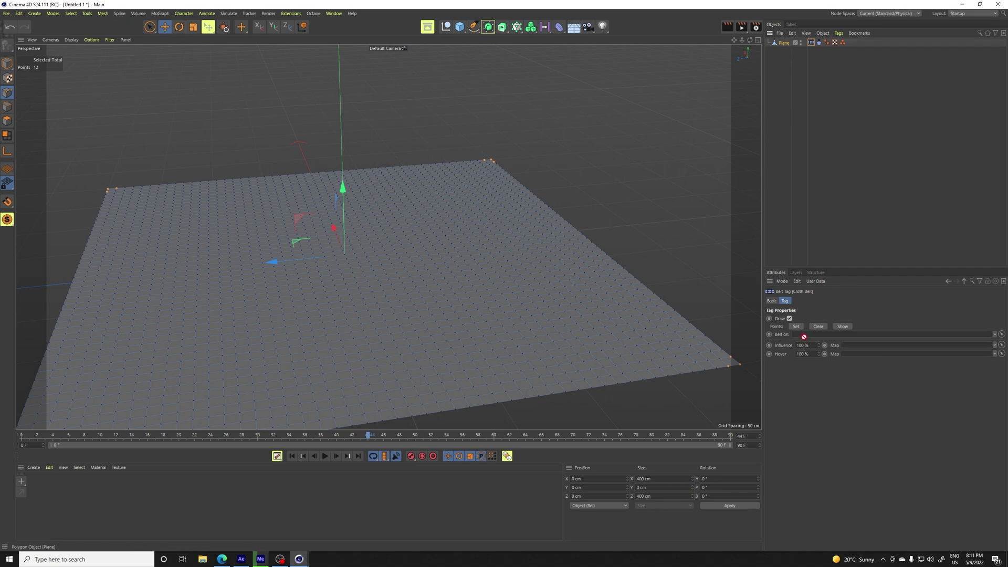
{"action": "left_click_drag", "start_coordinate": [804, 336], "coordinate": [803, 336]}
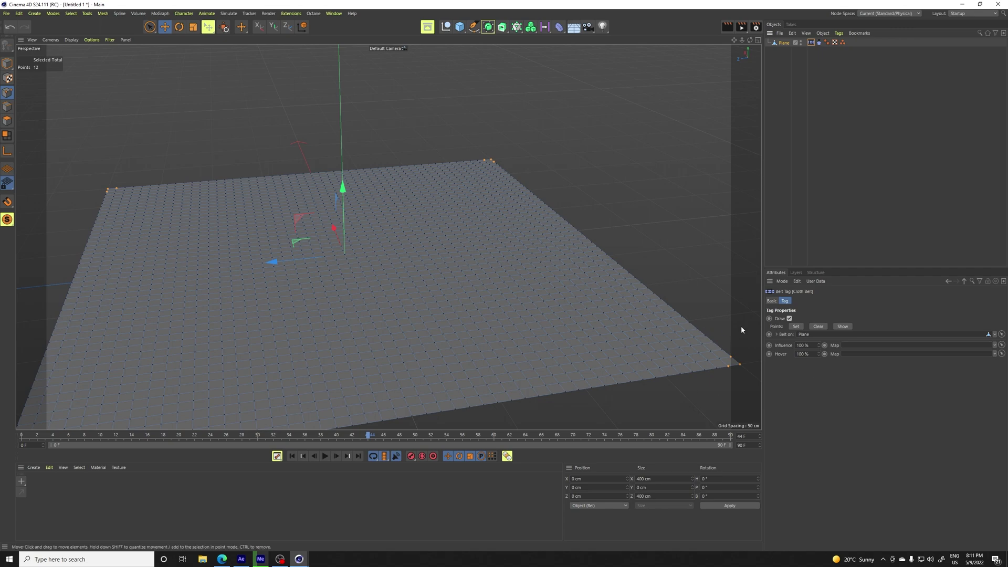
- Set the selected corners as belt points, play the sagging cloth, then rewind to frame 0
{"action": "left_click", "coordinate": [797, 327]}
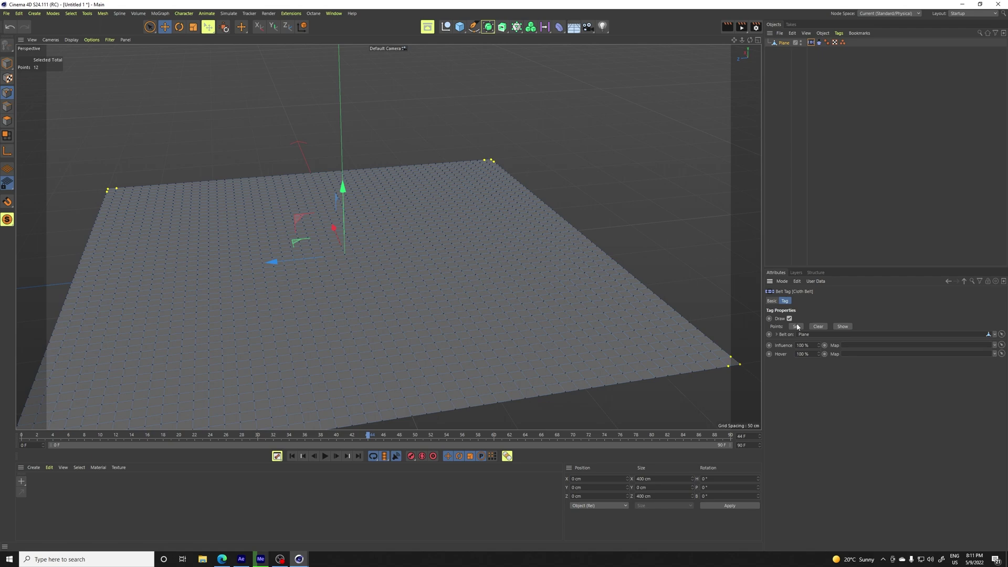
{"action": "left_click_drag", "start_coordinate": [734, 40], "coordinate": [785, 107]}
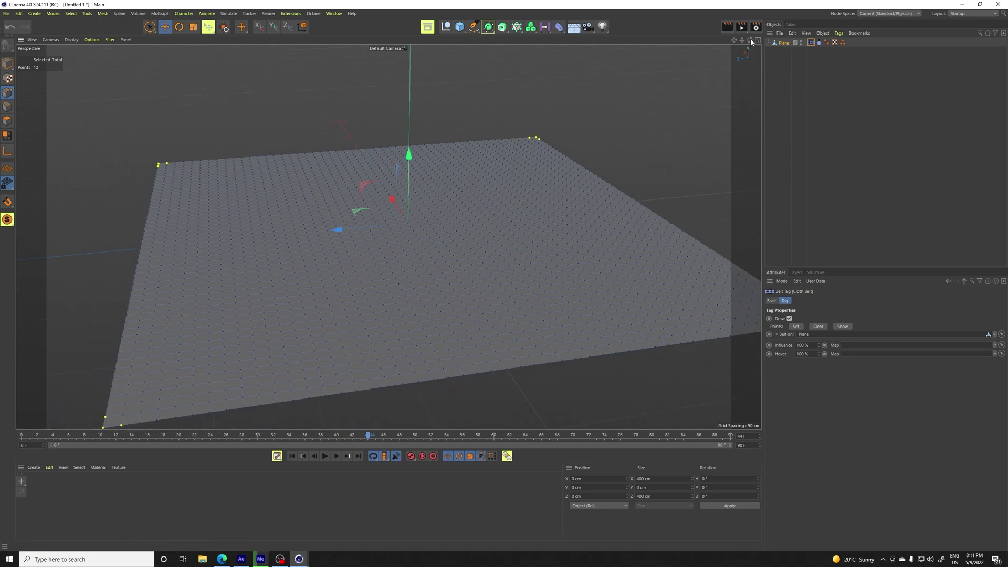
{"action": "left_click_drag", "start_coordinate": [751, 40], "coordinate": [21, 439]}
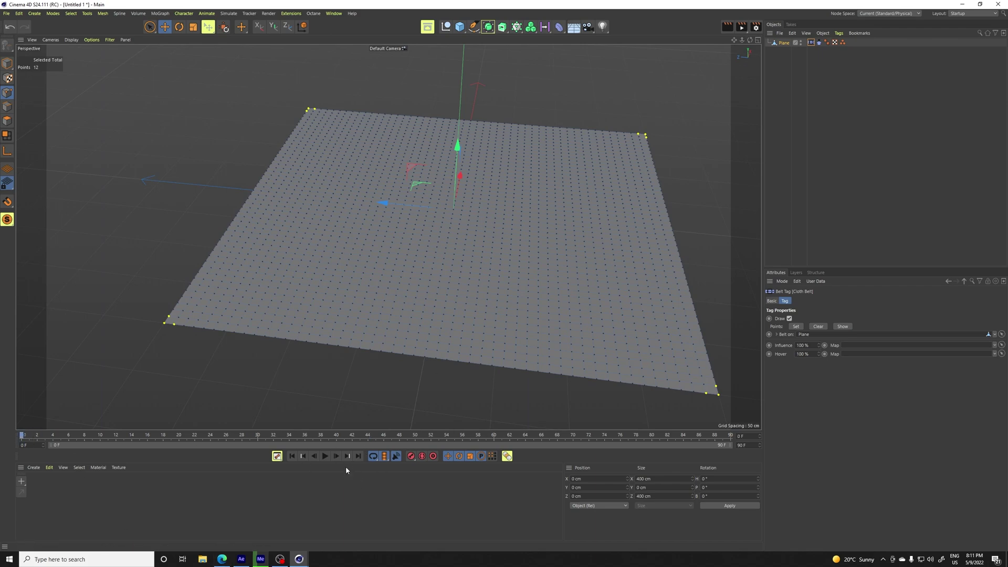
{"action": "left_click", "coordinate": [326, 460]}
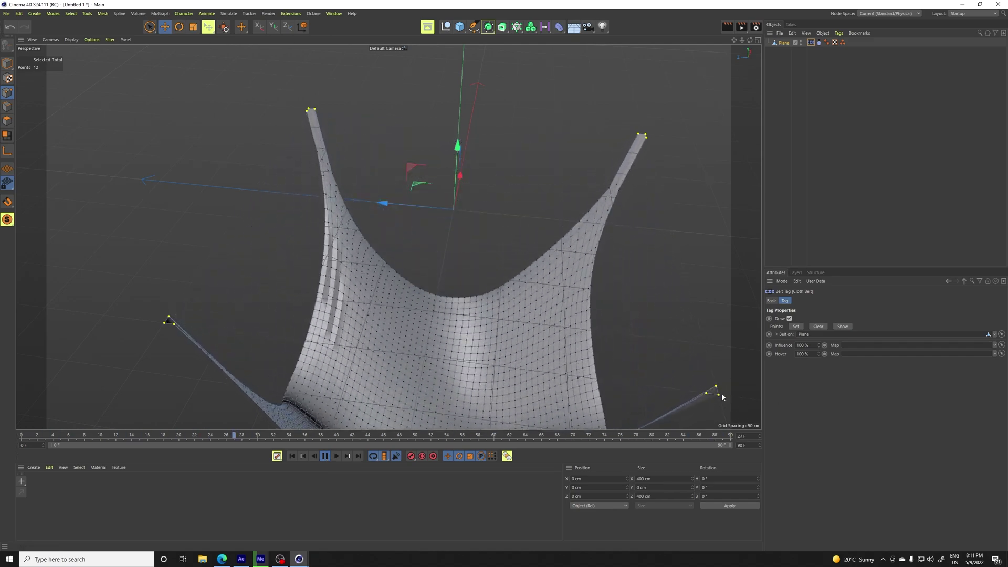
{"action": "left_click", "coordinate": [325, 458]}
{"action": "left_click_drag", "start_coordinate": [485, 440], "coordinate": [1, 456]}
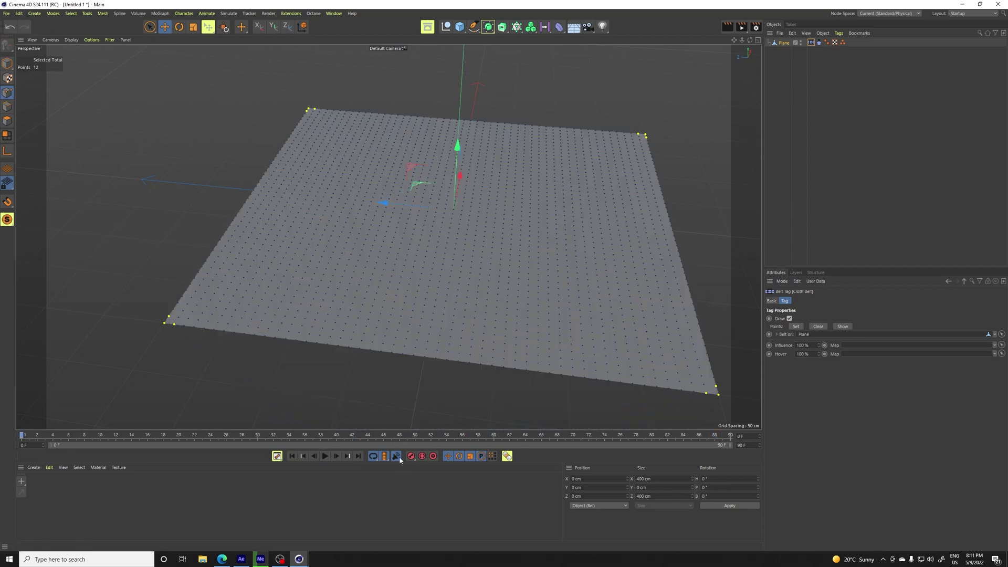
- Preview the cloth drape from the Cloth tag's Forces settings, then rewind to frame 0
{"action": "left_click", "coordinate": [819, 43]}
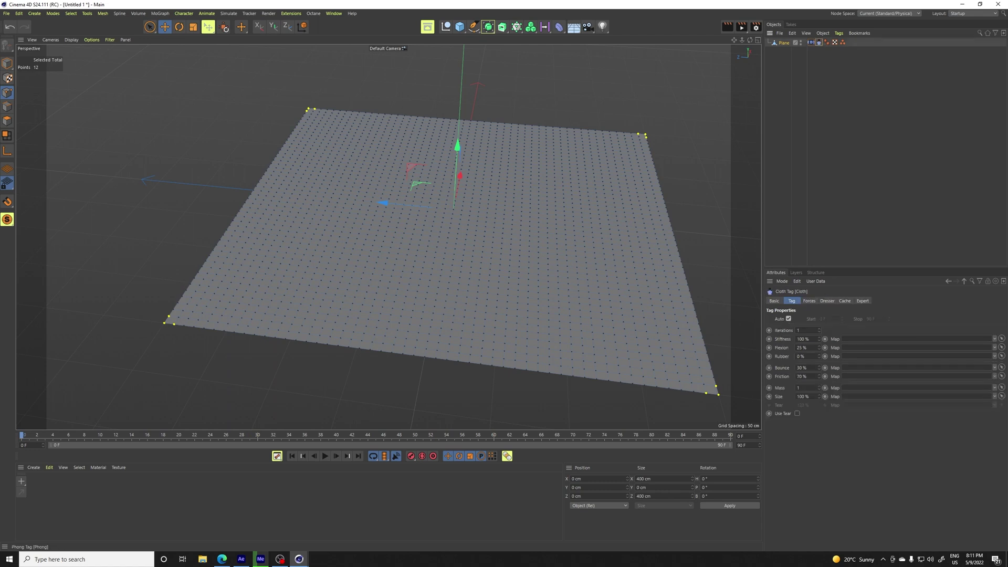
{"action": "key", "text": "alt+Tab"}
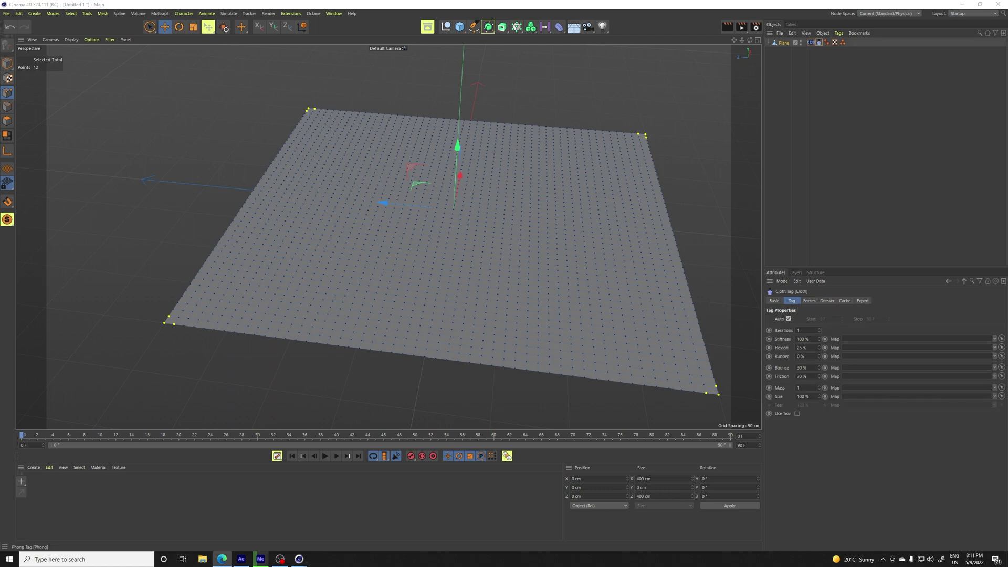
{"action": "left_click", "coordinate": [811, 303]}
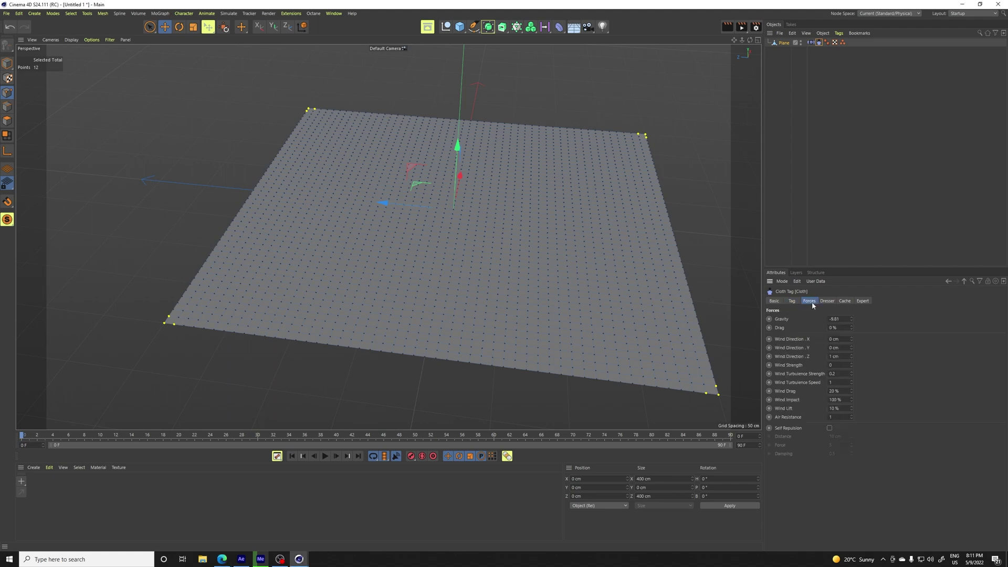
{"action": "left_click", "coordinate": [319, 458]}
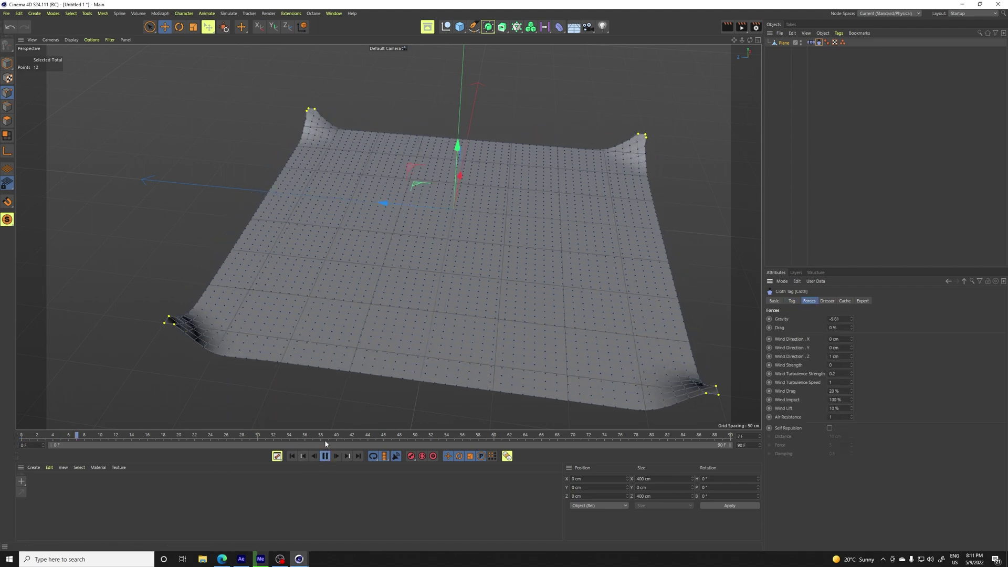
{"action": "left_click_drag", "start_coordinate": [276, 438], "coordinate": [4, 439]}
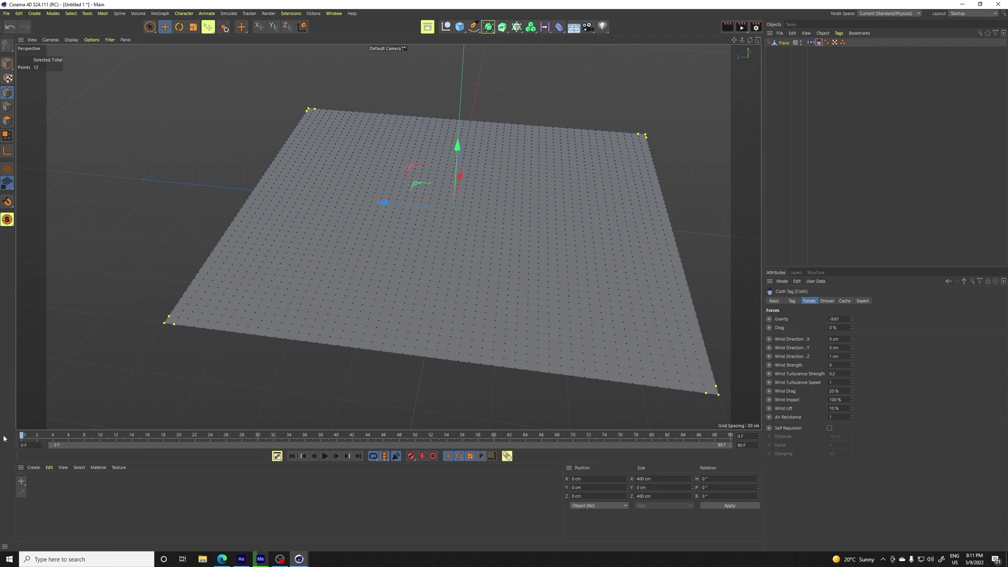
- Set the cloth Gravity to -3 and replay the simulation from the first frame
{"action": "left_click", "coordinate": [839, 319]}
{"action": "left_click", "coordinate": [325, 457]}
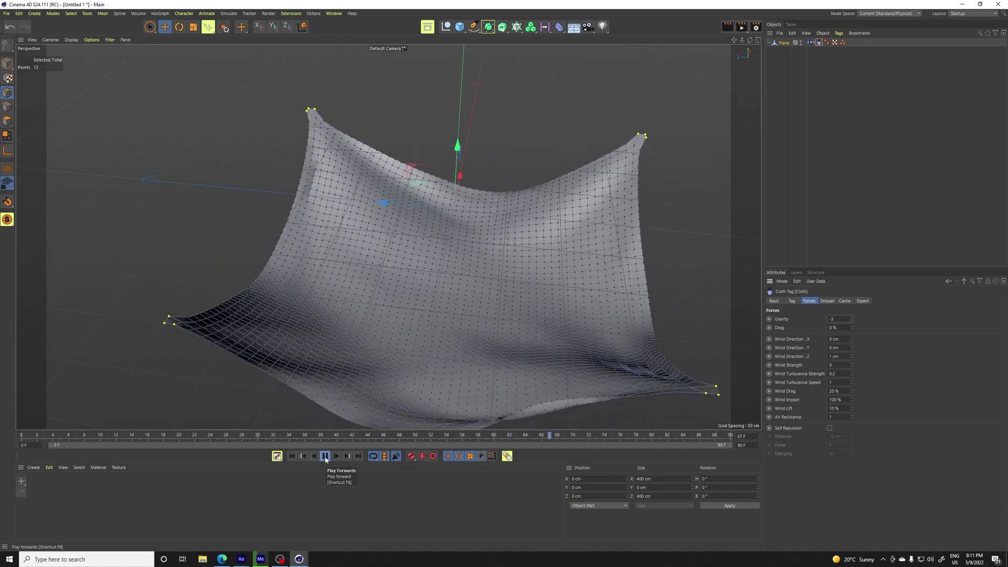
{"action": "left_click", "coordinate": [140, 433]}
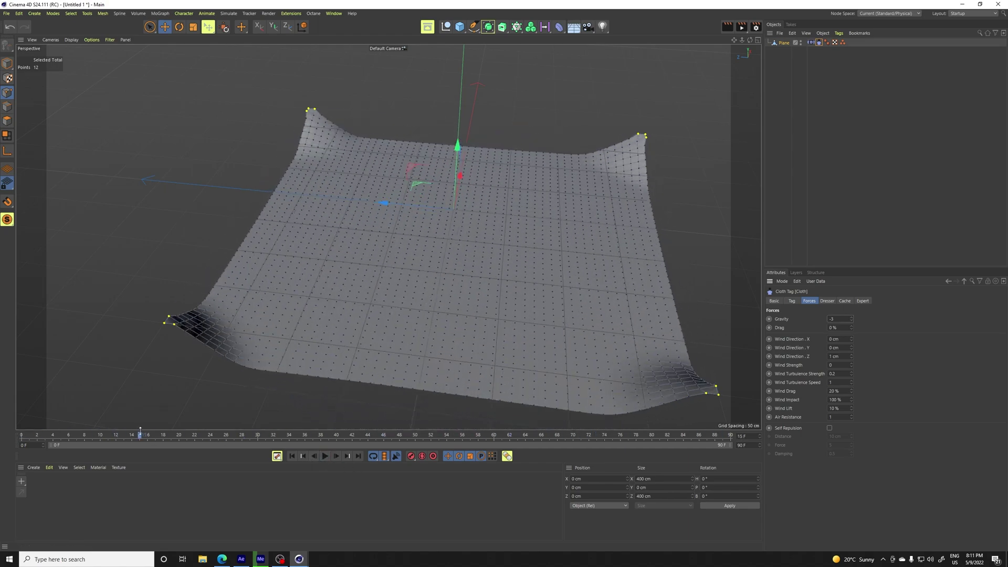
{"action": "key", "text": "shift+f"}
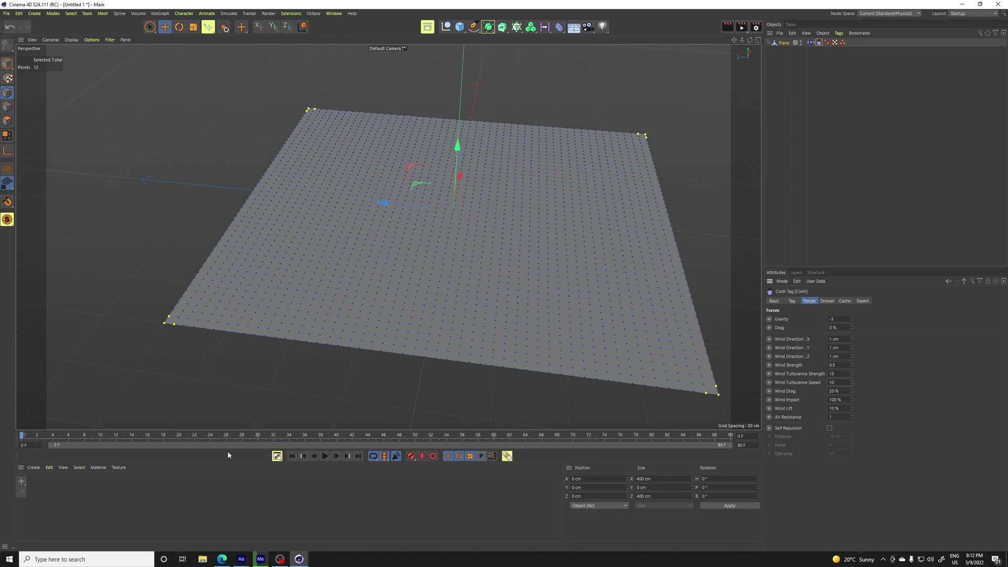
- Preview the wind, extend the animation to 215 frames, and show the Cloth tag's Tag properties
{"action": "left_click", "coordinate": [326, 455]}
{"action": "key", "text": "F8"}
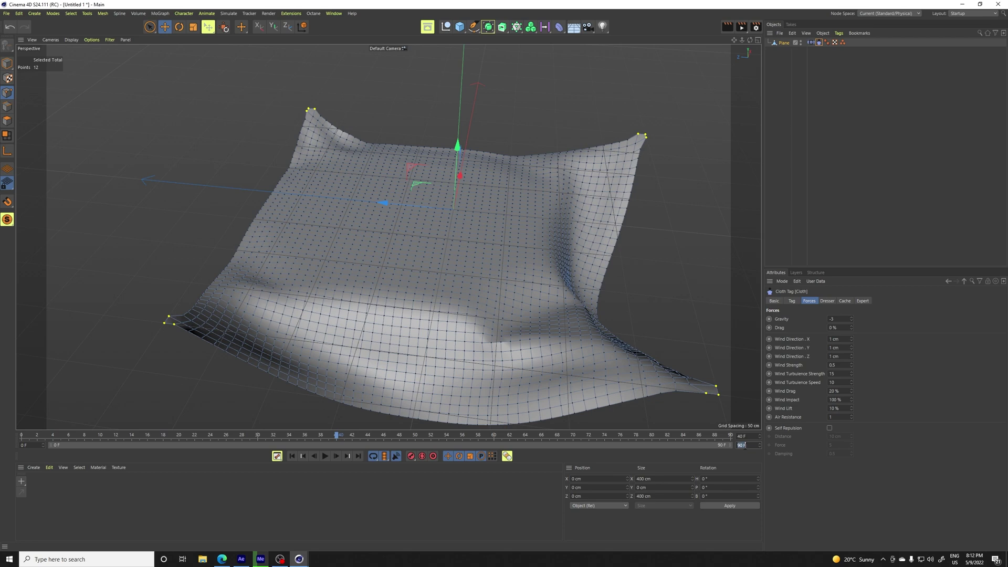
{"action": "key", "text": "Return"}
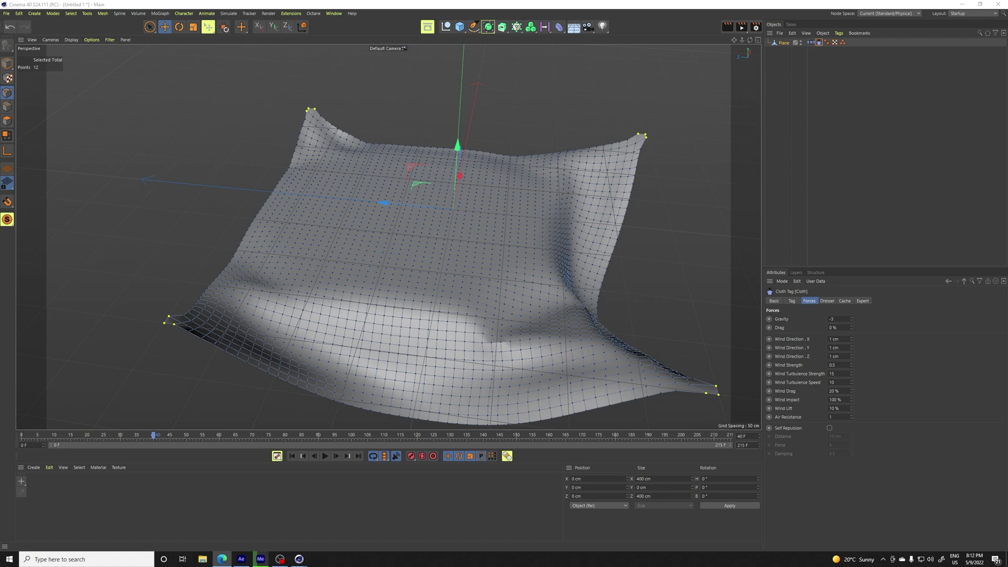
{"action": "left_click", "coordinate": [792, 301]}
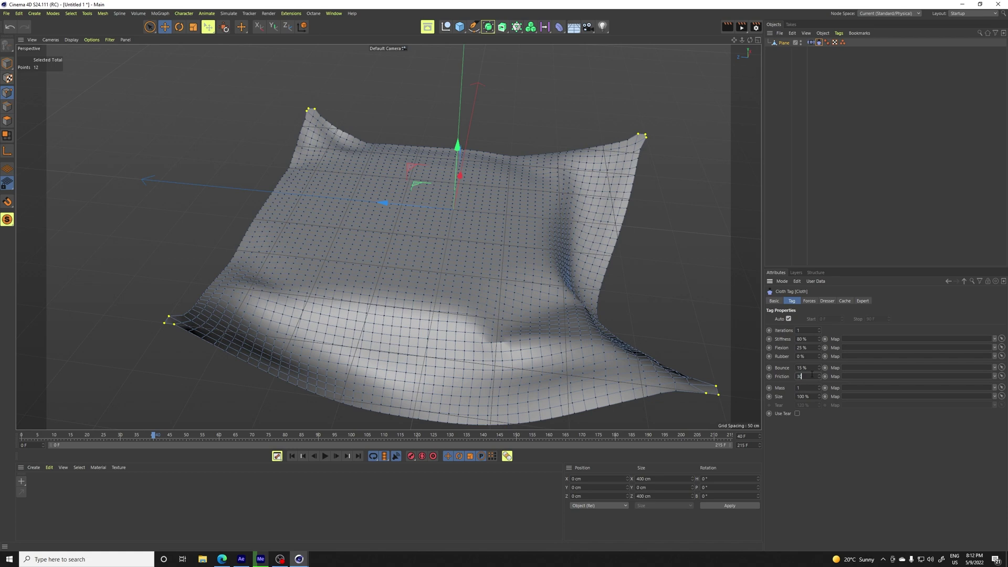
- Preview the softer cloth drape from the first frame, then stop and return to frame 0
{"action": "key", "text": "shift+f"}
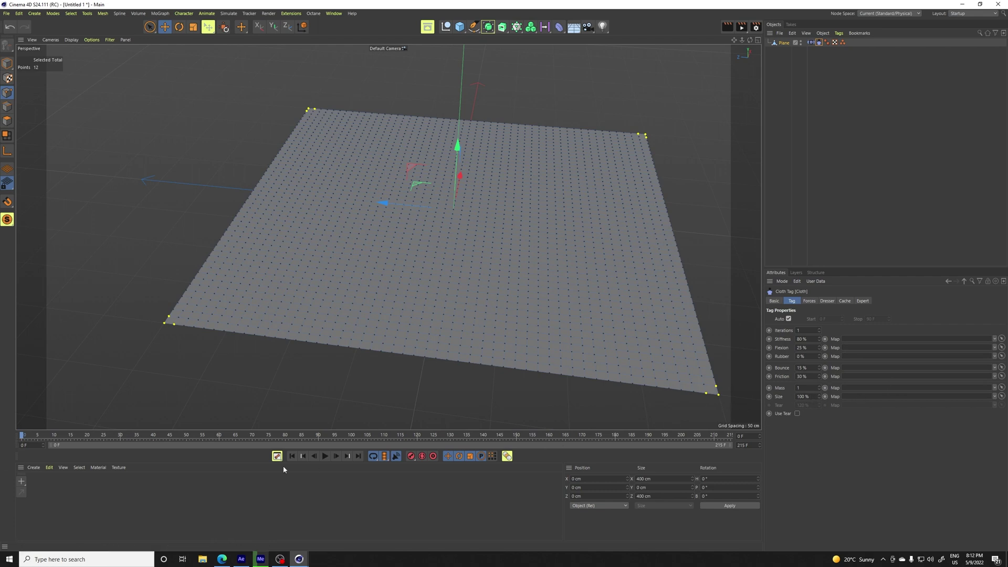
{"action": "left_click", "coordinate": [325, 456]}
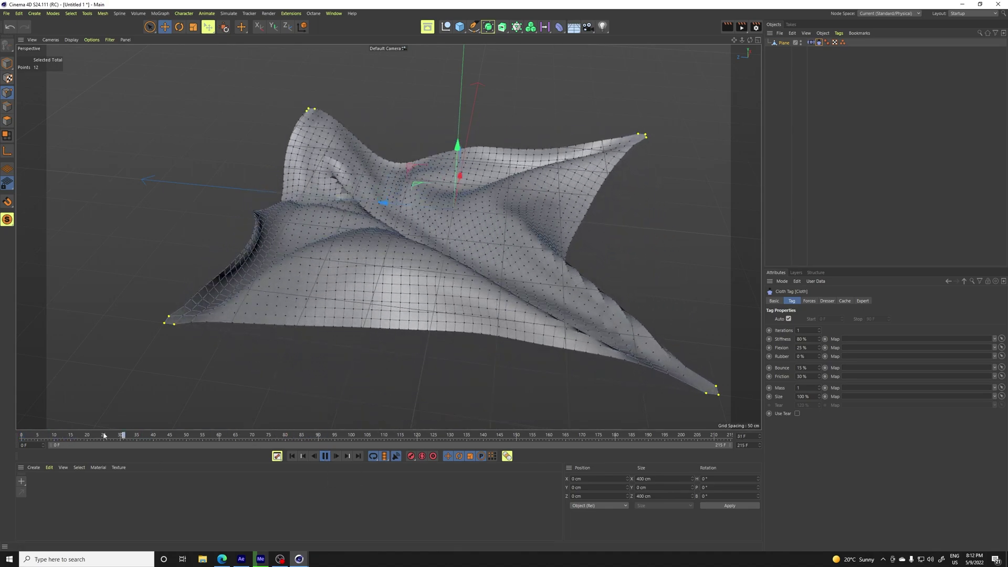
{"action": "left_click", "coordinate": [87, 435]}
{"action": "left_click", "coordinate": [291, 456]}
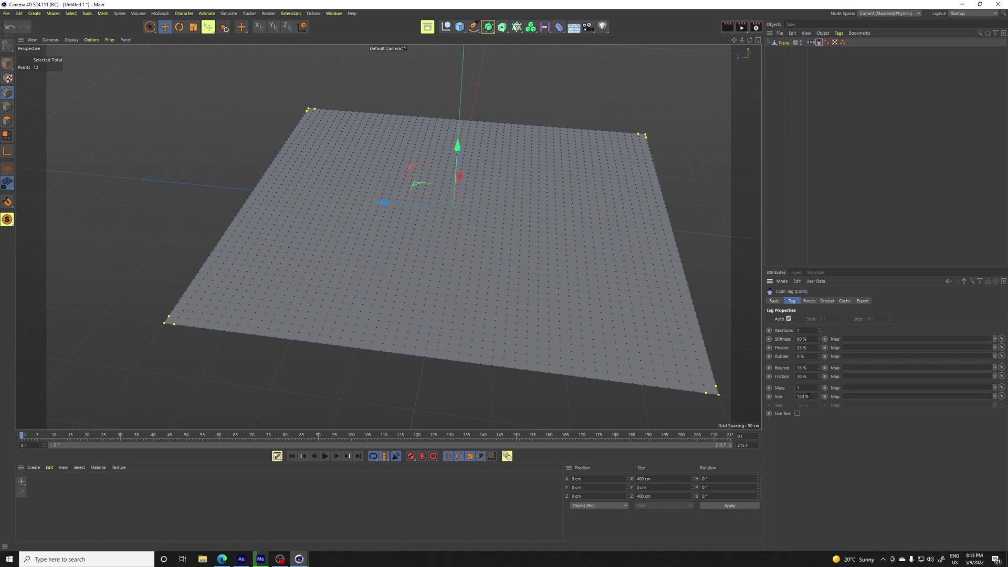
- Play, stop and scrub the cloth simulation, ending back at the flat cloth on frame 0
{"action": "left_click", "coordinate": [326, 457]}
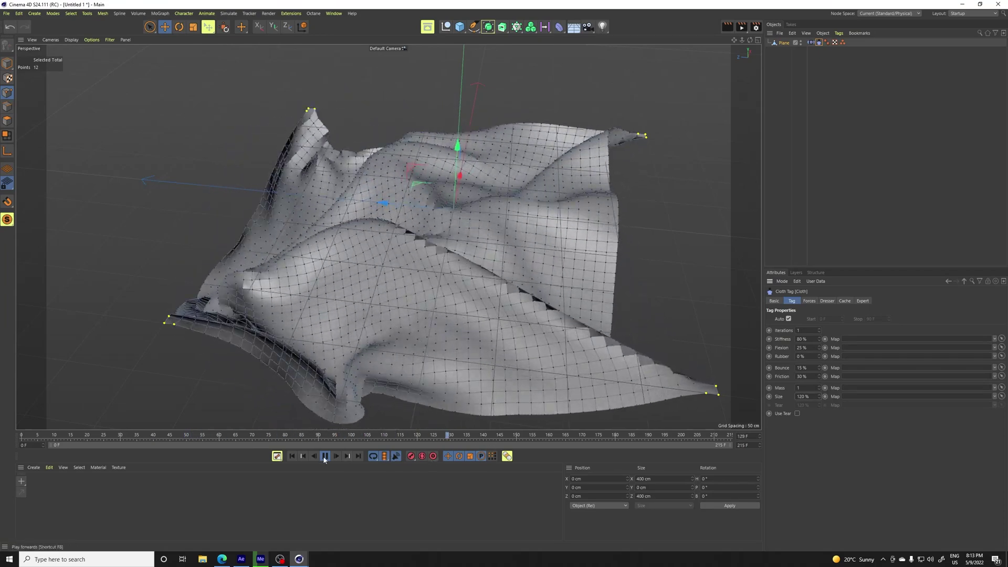
{"action": "left_click", "coordinate": [324, 456]}
{"action": "left_click", "coordinate": [21, 435]}
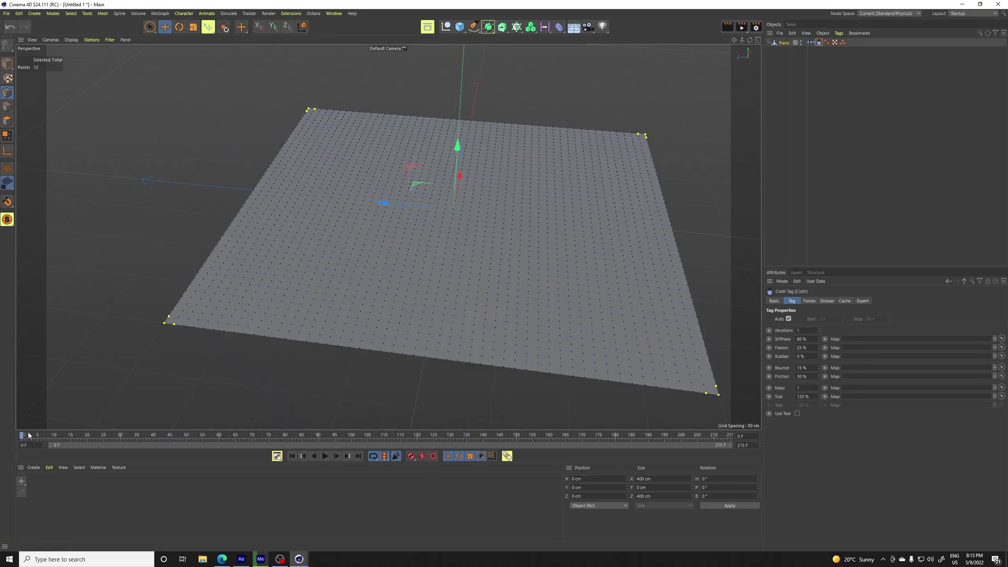
{"action": "left_click", "coordinate": [324, 456]}
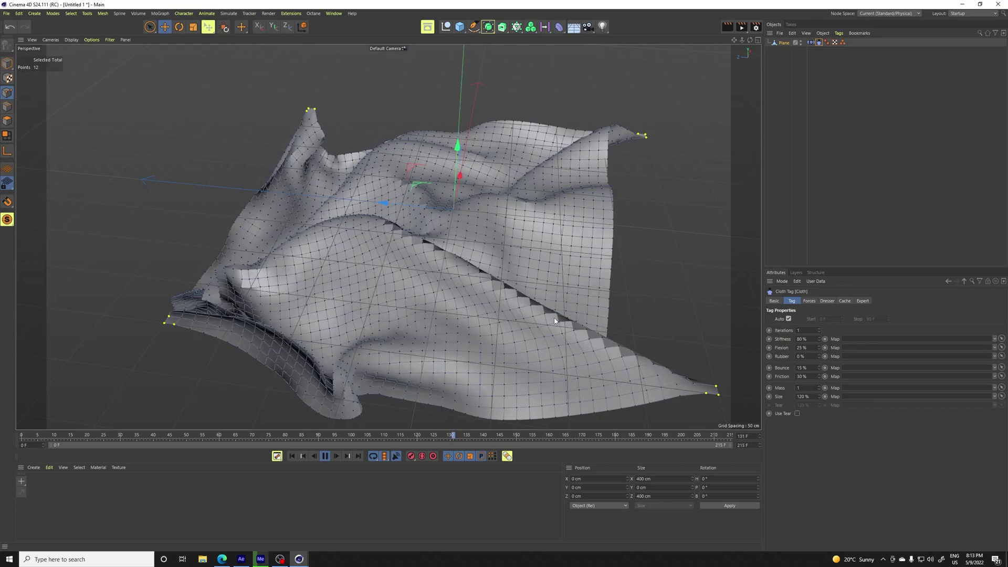
{"action": "left_click", "coordinate": [292, 456]}
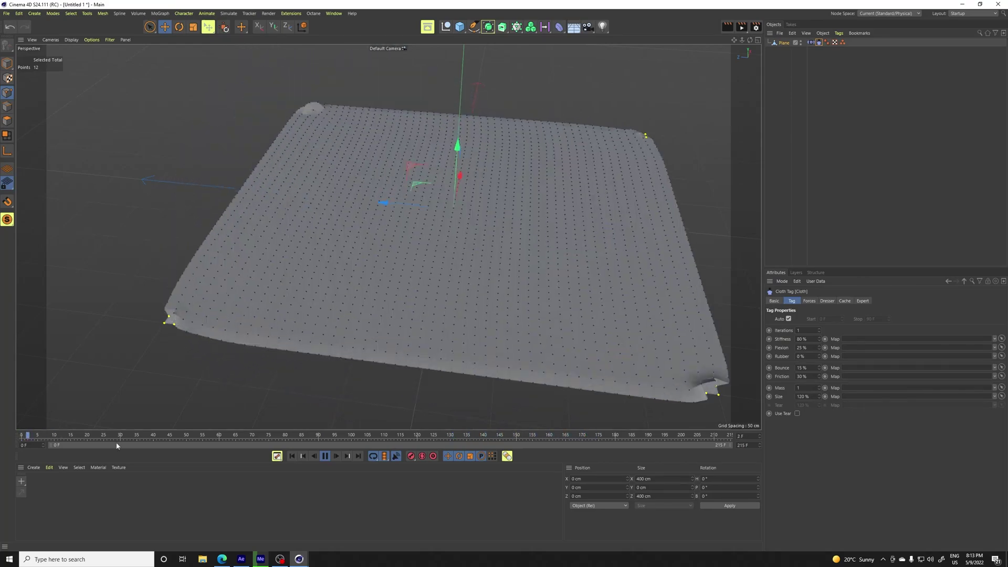
{"action": "left_click", "coordinate": [325, 456]}
{"action": "left_click_drag", "start_coordinate": [82, 439], "coordinate": [22, 437]}
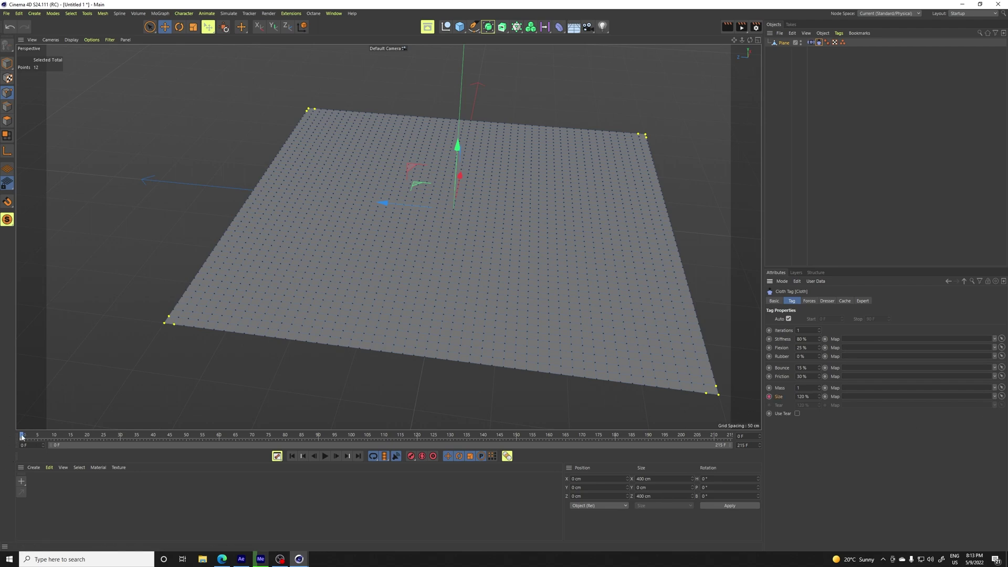
{"action": "left_click_drag", "start_coordinate": [22, 436], "coordinate": [88, 441]}
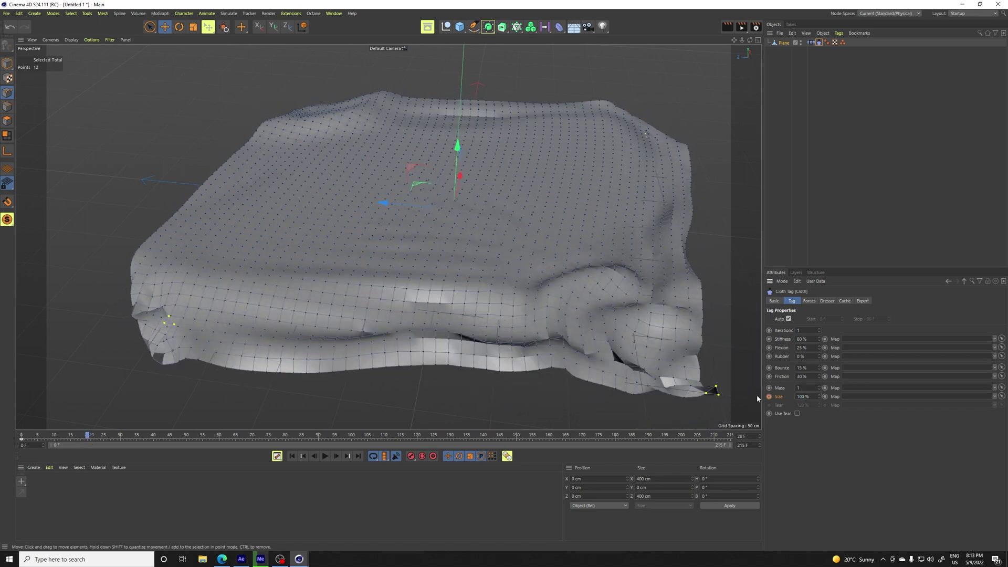
{"action": "left_click", "coordinate": [12, 438]}
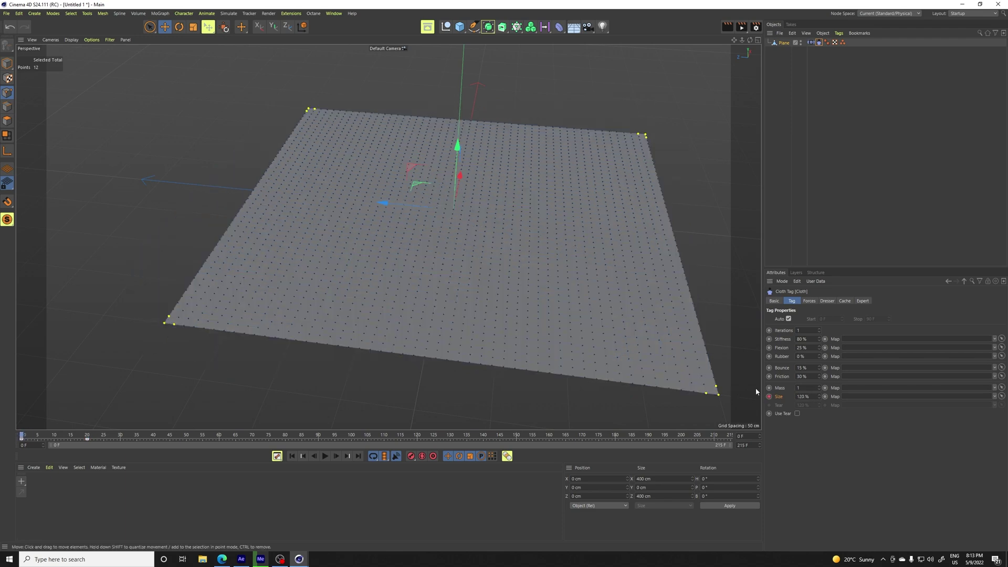
- Set the Cloth tag's Size to 110% and play the simulation to test it
{"action": "double_click", "coordinate": [802, 396]}
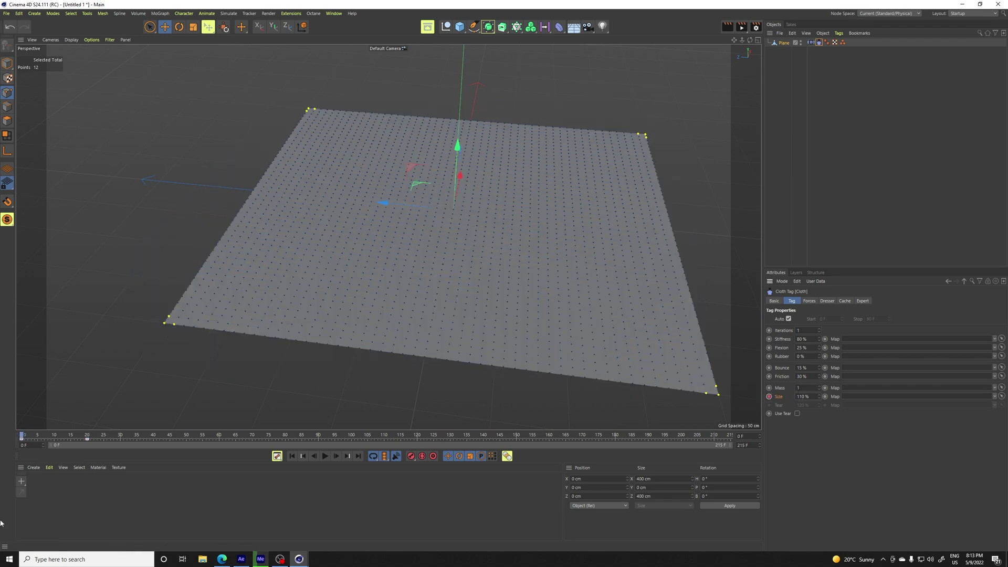
{"action": "left_click", "coordinate": [325, 455]}
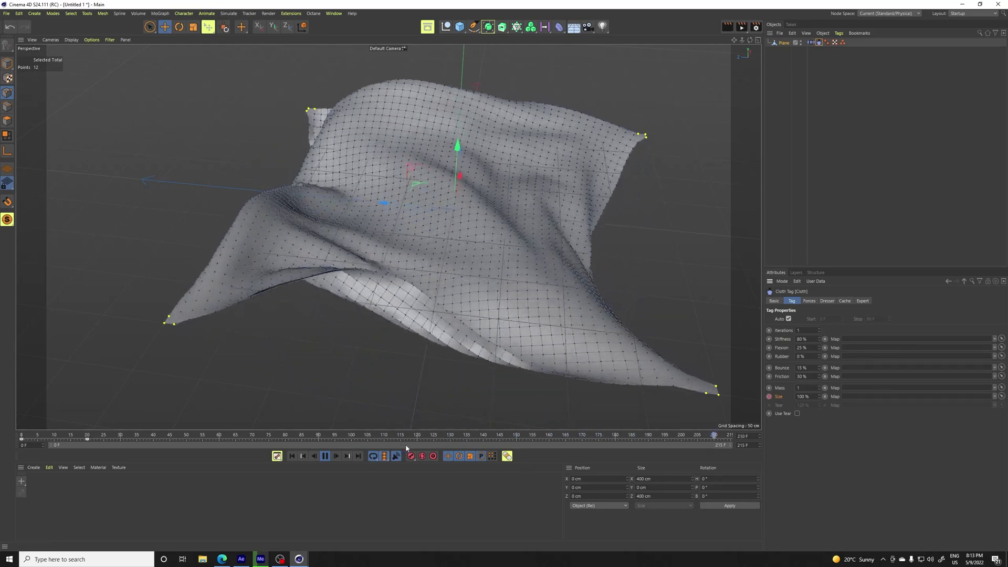
{"action": "left_click", "coordinate": [324, 455]}
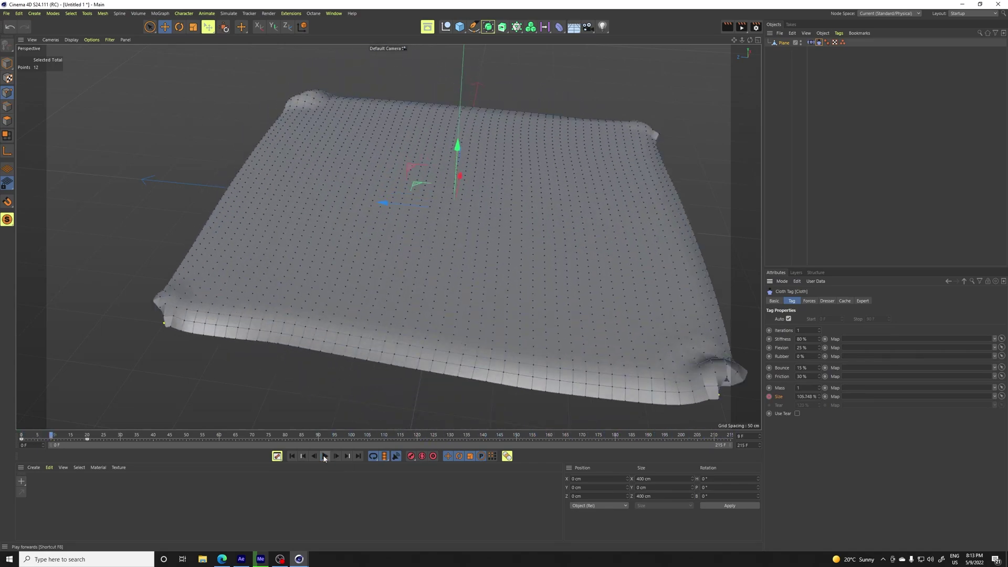
- Play the simulation from frame 0 and stop it at frame 66
{"action": "left_click_drag", "start_coordinate": [53, 436], "coordinate": [22, 436]}
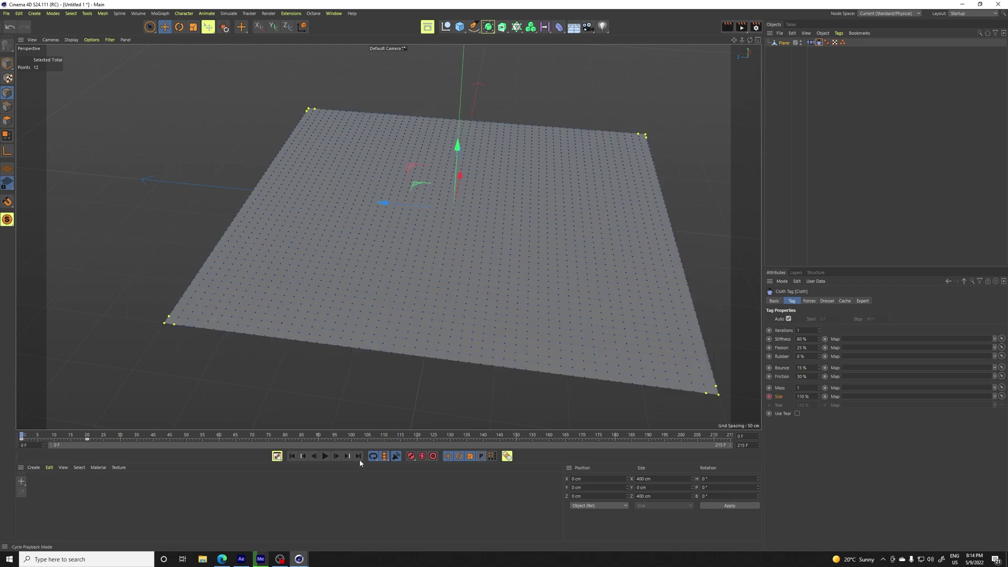
{"action": "left_click", "coordinate": [325, 456]}
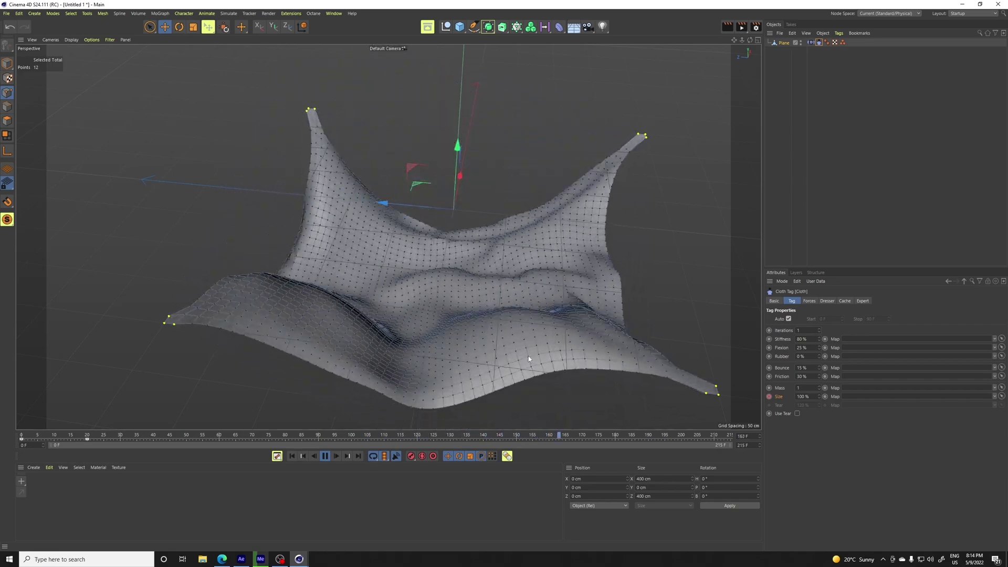
{"action": "left_click", "coordinate": [326, 456]}
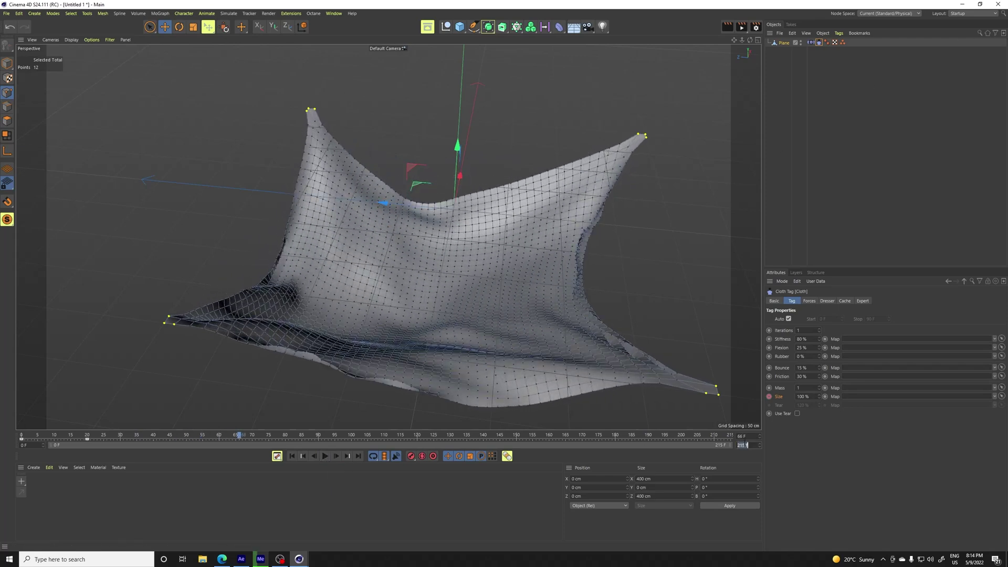
- Set the animation end frame to 275, then play and scrub the longer simulation
{"action": "key", "text": "Return"}
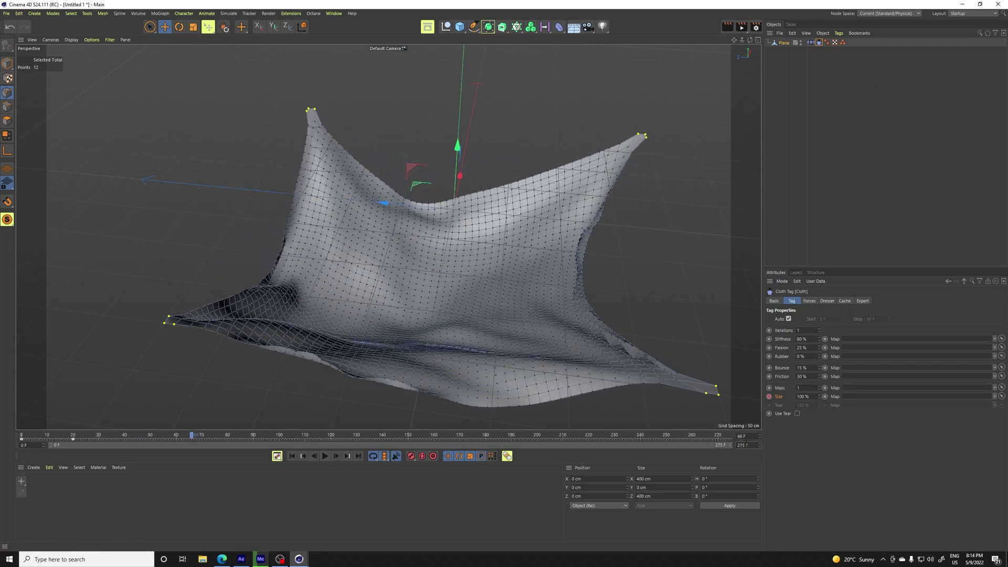
{"action": "left_click", "coordinate": [325, 457]}
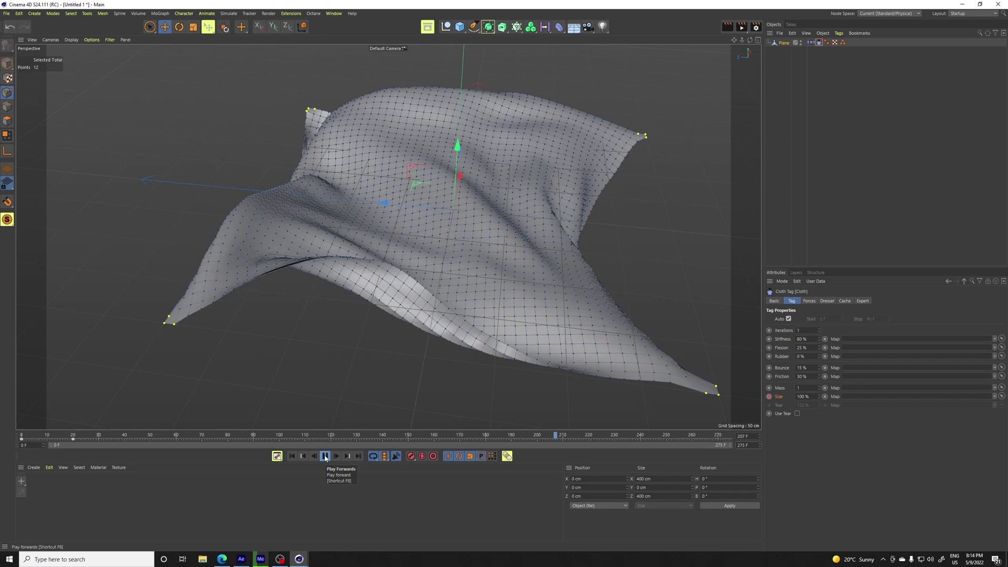
{"action": "left_click", "coordinate": [325, 456]}
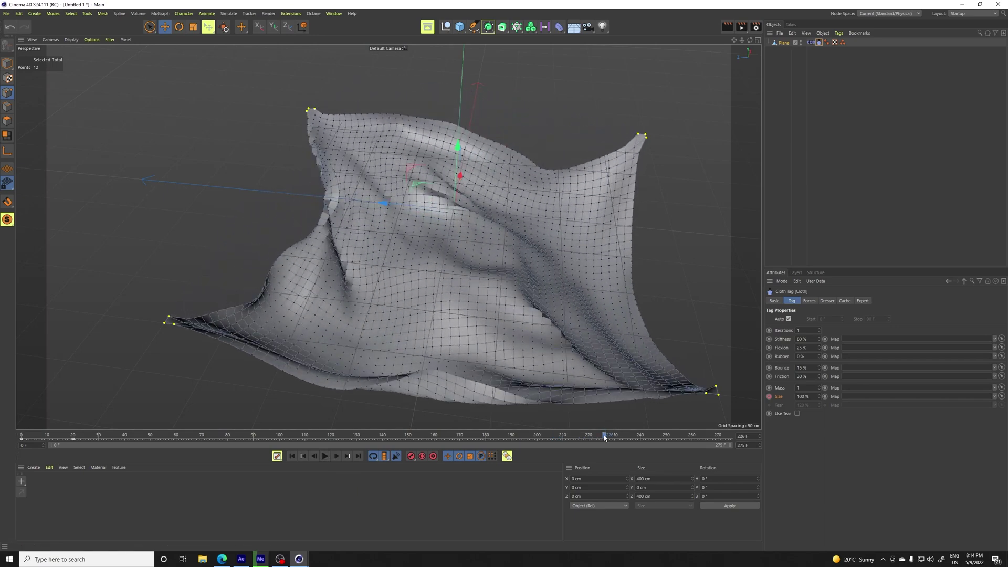
{"action": "left_click_drag", "start_coordinate": [603, 437], "coordinate": [67, 443]}
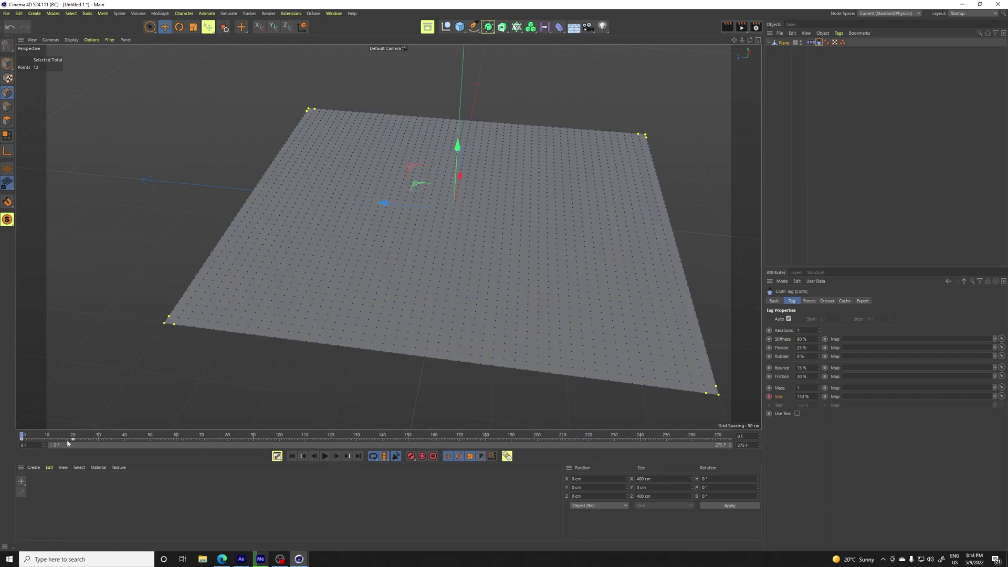
- Show the Cloth tag's Cache settings and preview the simulation by playing and scrubbing
{"action": "left_click", "coordinate": [845, 301]}
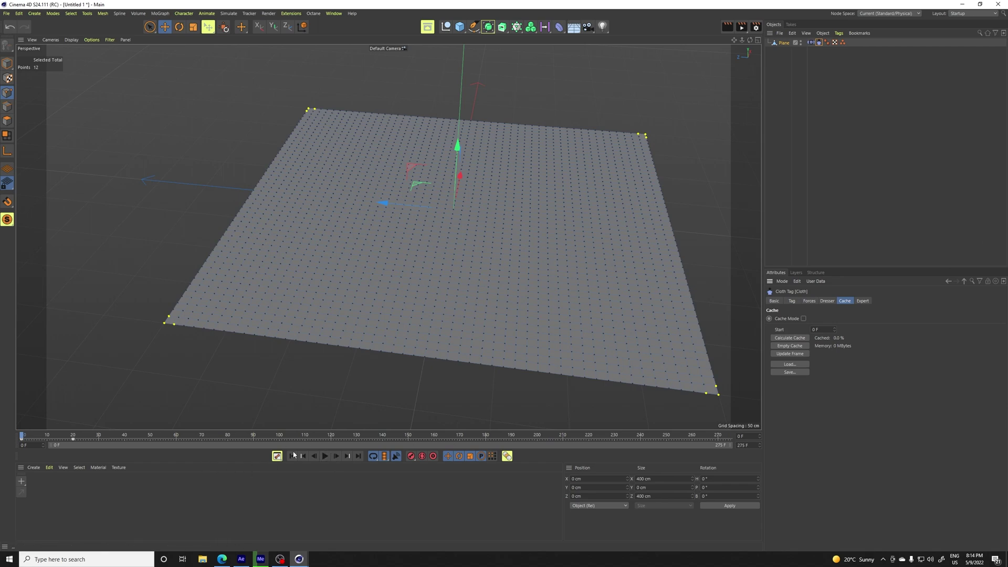
{"action": "left_click", "coordinate": [325, 457]}
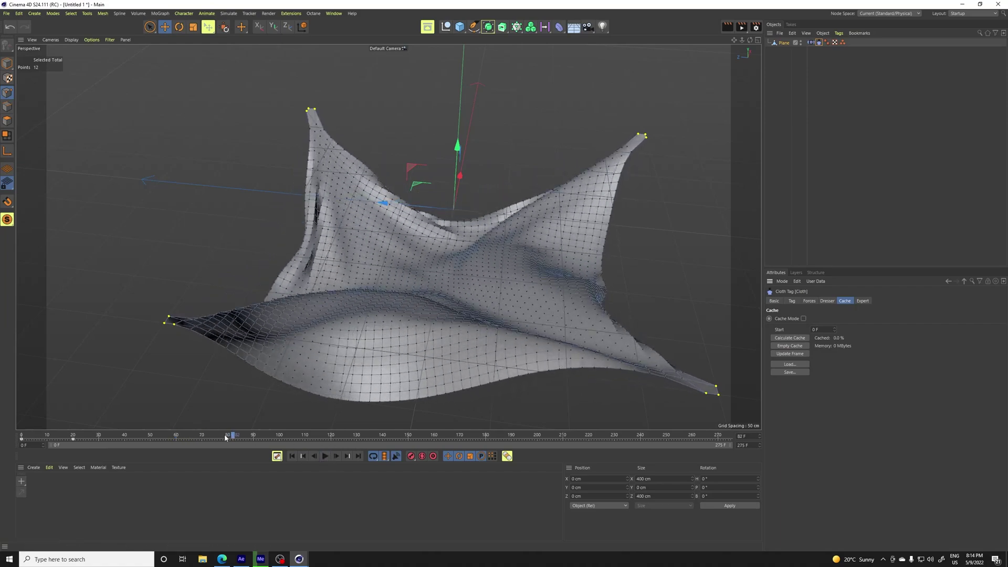
{"action": "left_click", "coordinate": [119, 435]}
{"action": "left_click_drag", "start_coordinate": [76, 434], "coordinate": [218, 442]}
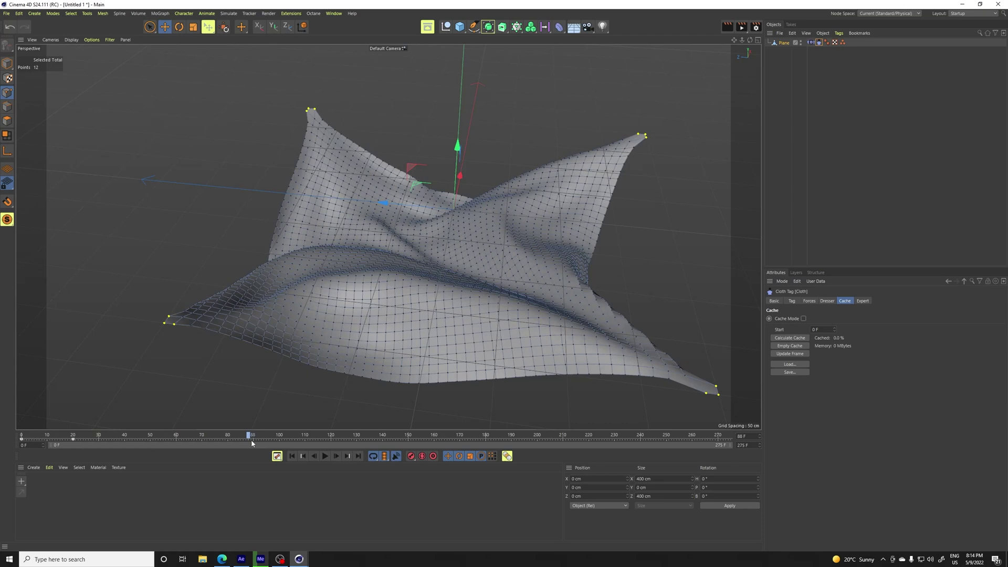
- Calculate the cloth simulation cache and play back the cached result
{"action": "left_click_drag", "start_coordinate": [251, 443], "coordinate": [2, 425]}
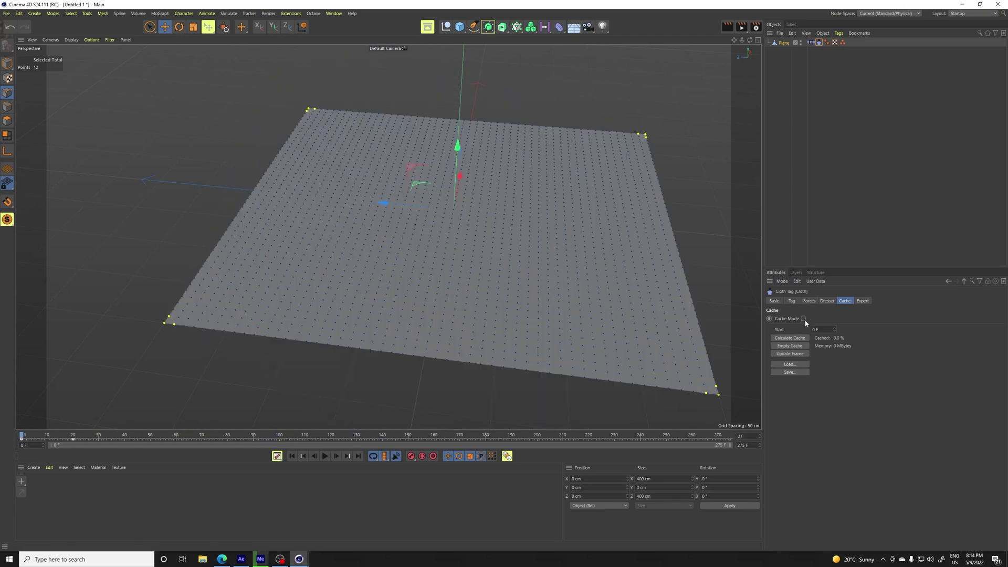
{"action": "left_click", "coordinate": [789, 338]}
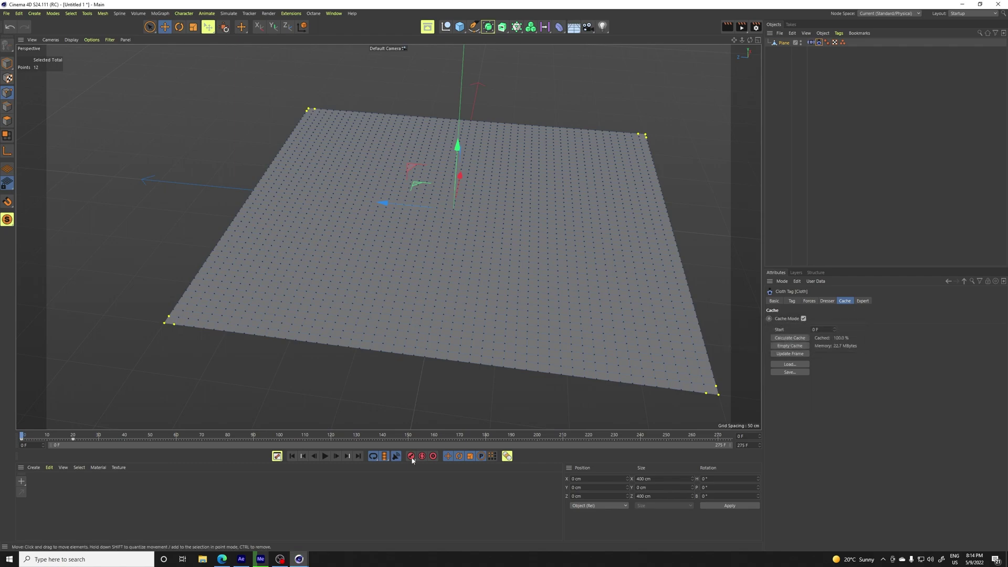
{"action": "left_click", "coordinate": [325, 456]}
{"action": "left_click", "coordinate": [325, 456]}
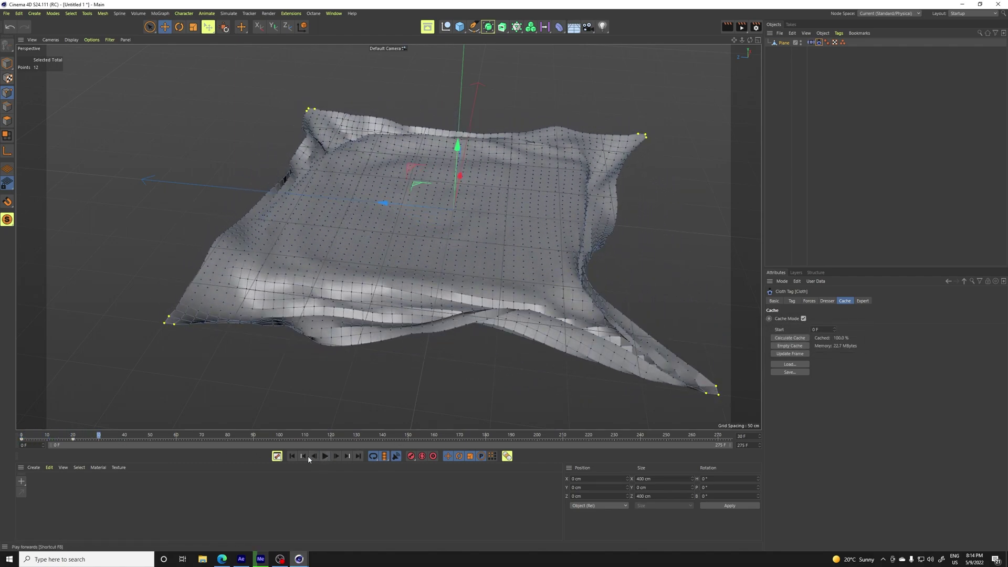
{"action": "left_click_drag", "start_coordinate": [98, 437], "coordinate": [589, 438]}
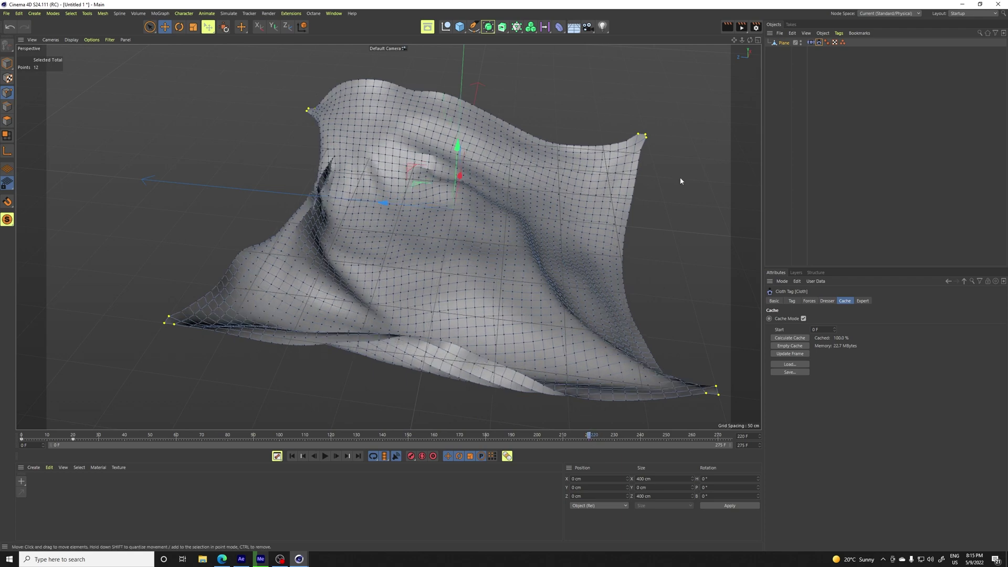
- Set the animation end frame to 220
{"action": "left_click", "coordinate": [784, 43]}
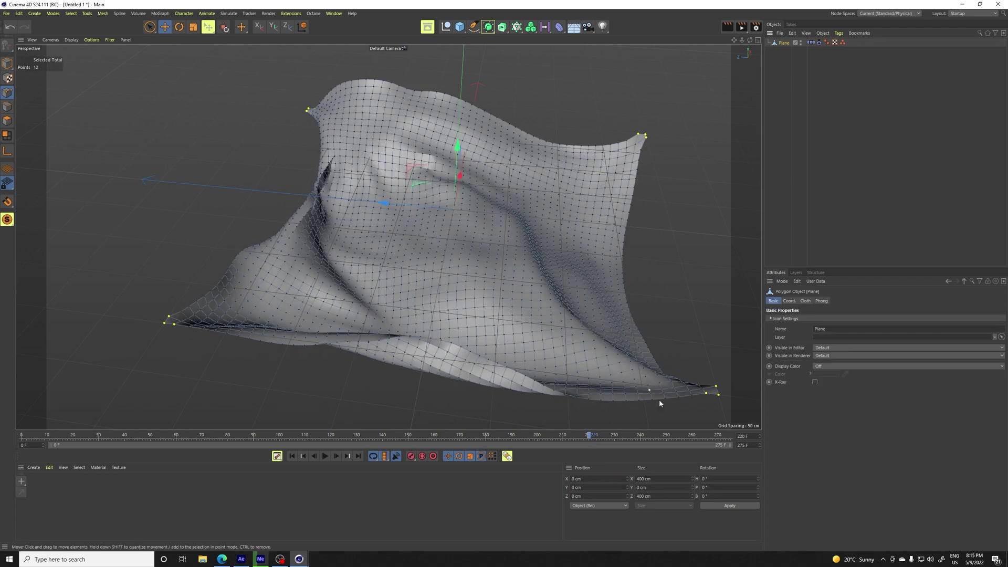
{"action": "left_click", "coordinate": [743, 445]}
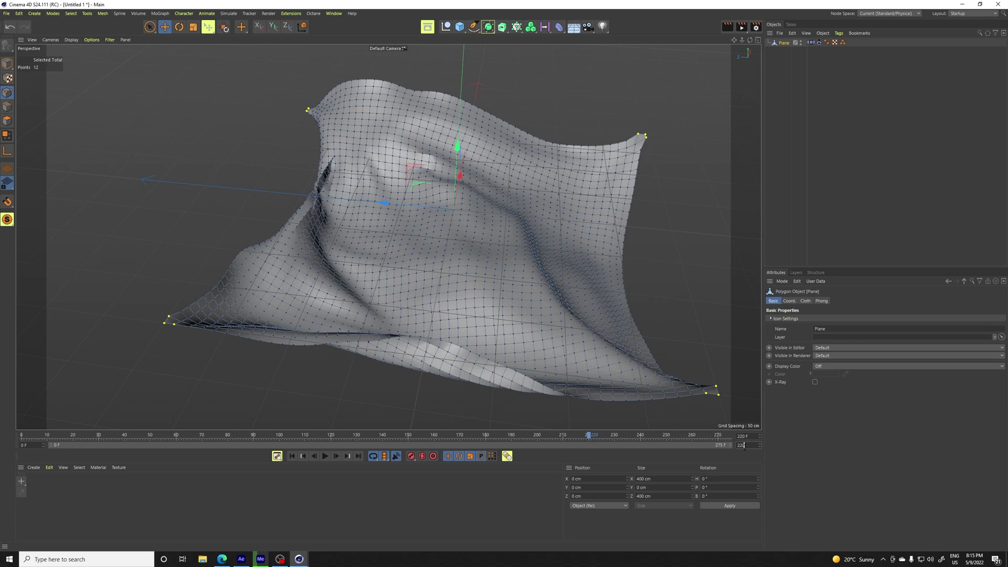
{"action": "type", "text": "220"}
{"action": "key", "text": "Return"}
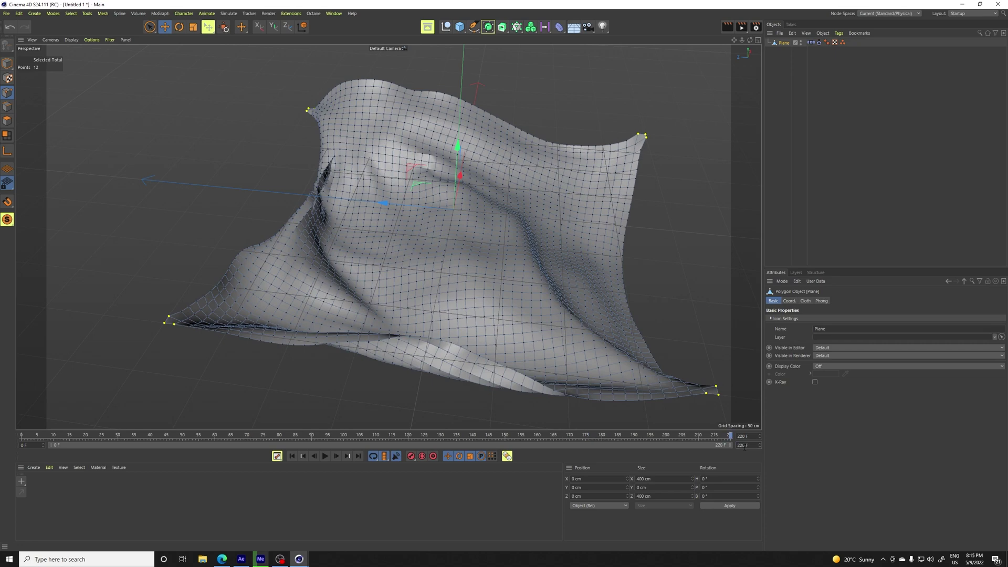
- Copy and paste the Plane object to create the duplicate Plane.1
{"action": "left_click", "coordinate": [819, 125]}
{"action": "key", "text": "space"}
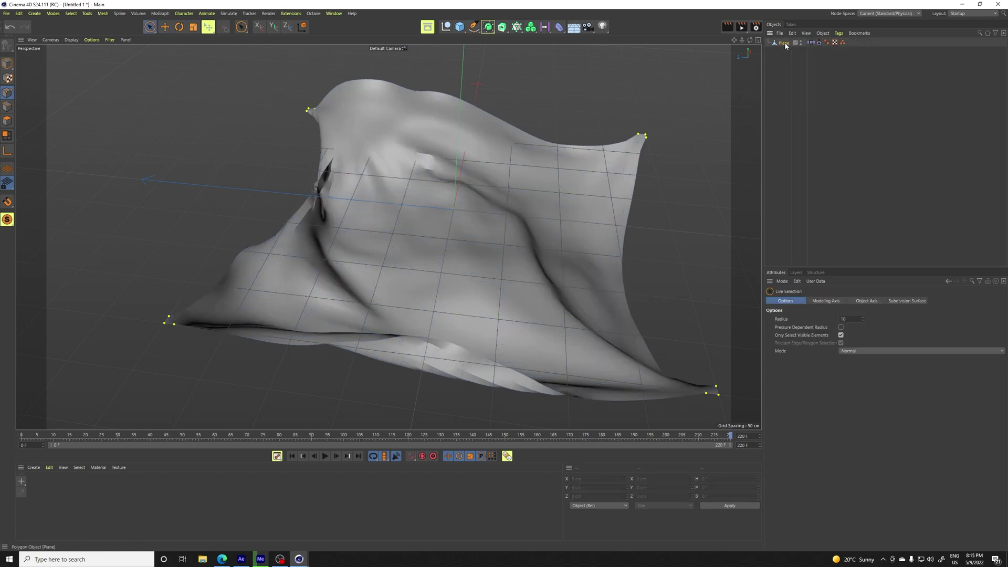
{"action": "left_click", "coordinate": [785, 44]}
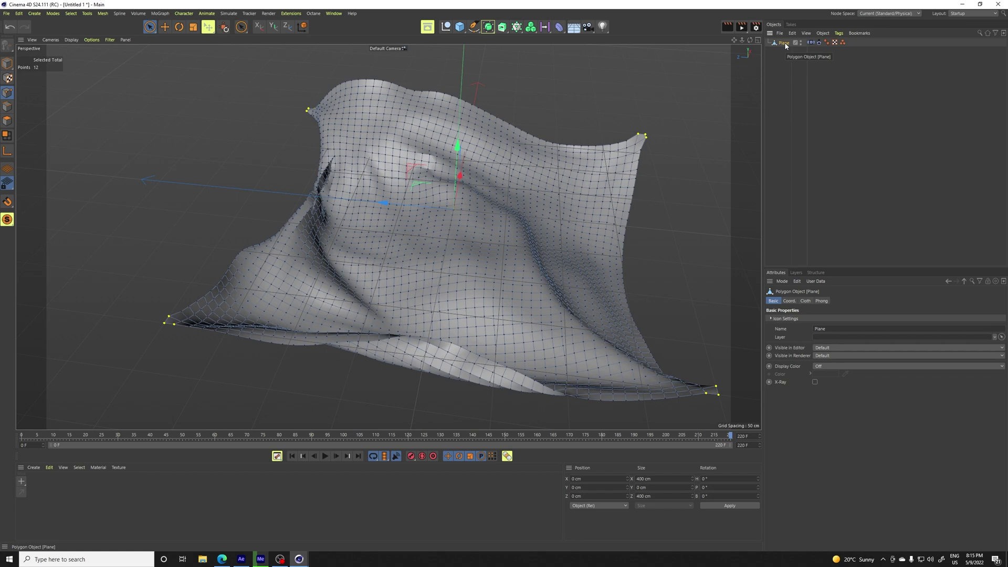
{"action": "key", "text": "ctrl+c"}
{"action": "key", "text": "ctrl+v"}
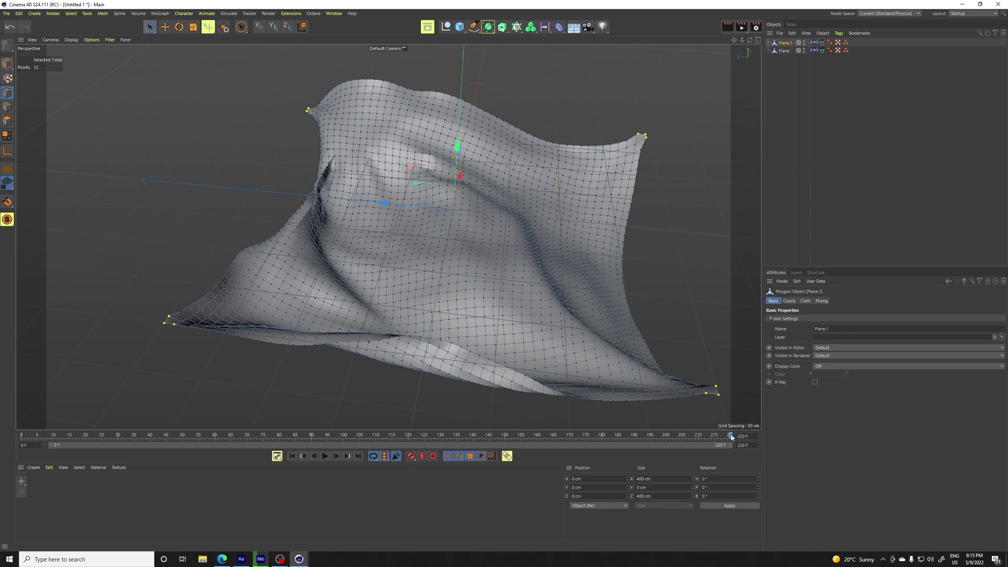
- Set the animation end frame to 225 and scrub the two draped planes between frames 68 and 212
{"action": "left_click_drag", "start_coordinate": [731, 436], "coordinate": [168, 416]}
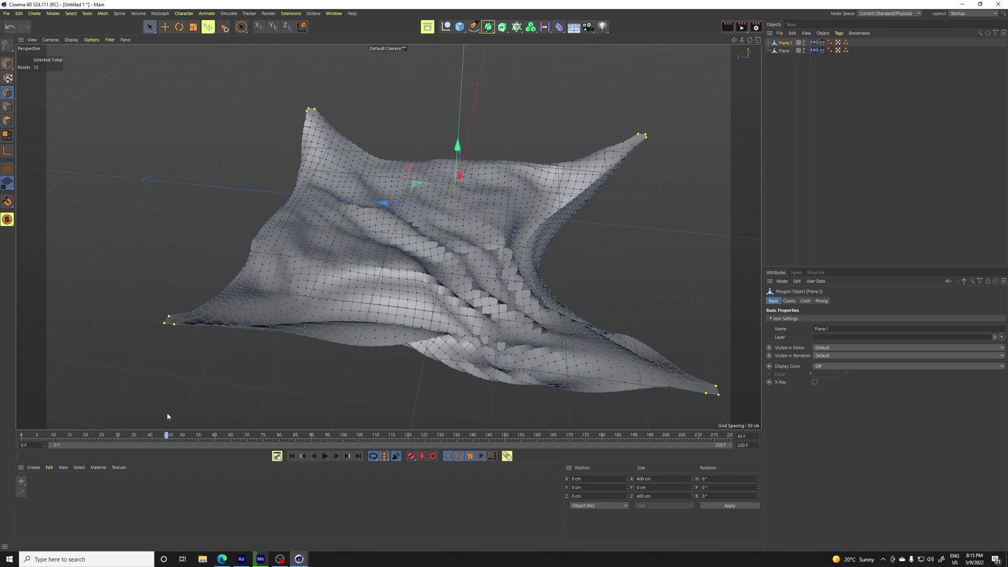
{"action": "left_click", "coordinate": [748, 447]}
{"action": "type", "text": "225"}
{"action": "key", "text": "Return"}
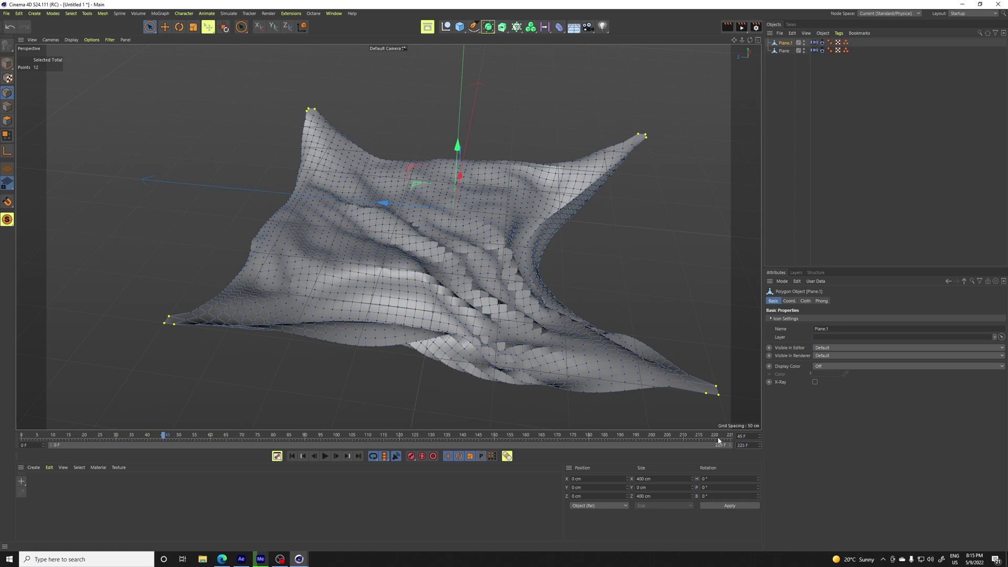
{"action": "left_click_drag", "start_coordinate": [719, 440], "coordinate": [197, 420]}
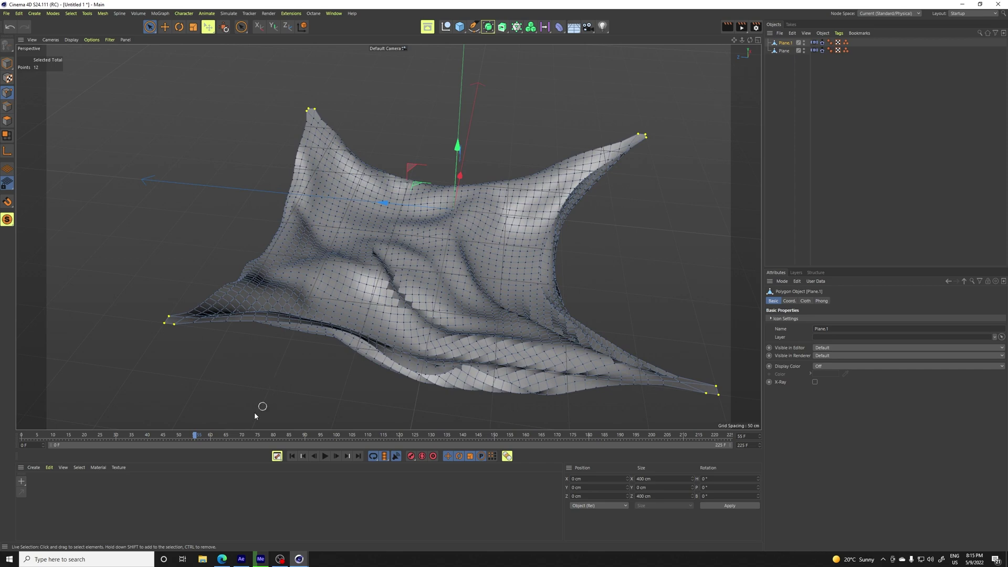
{"action": "left_click_drag", "start_coordinate": [197, 436], "coordinate": [163, 437]}
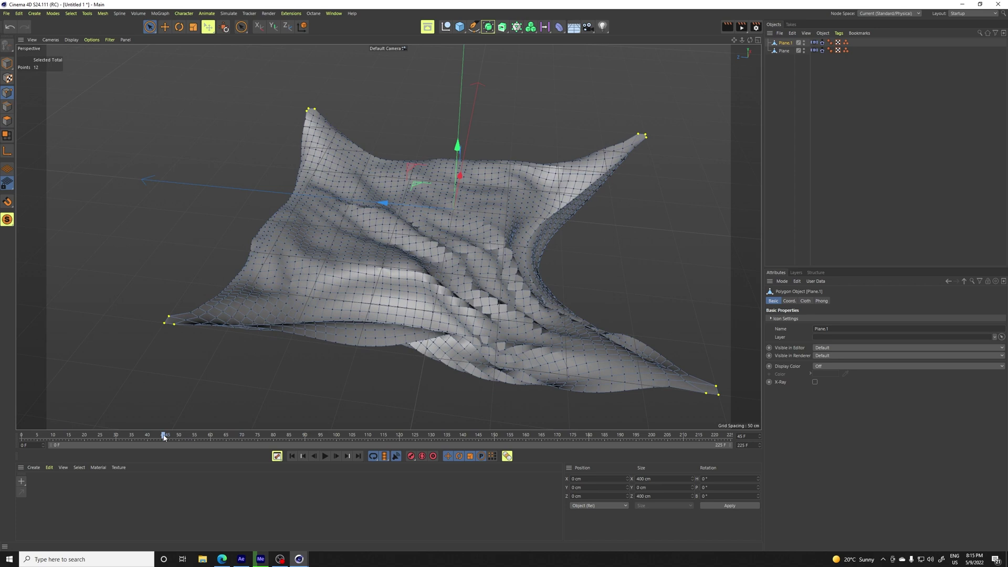
- Delete the cloth belt tag from Plane.1 and preview the cloth at frame 141
{"action": "left_click", "coordinate": [822, 43]}
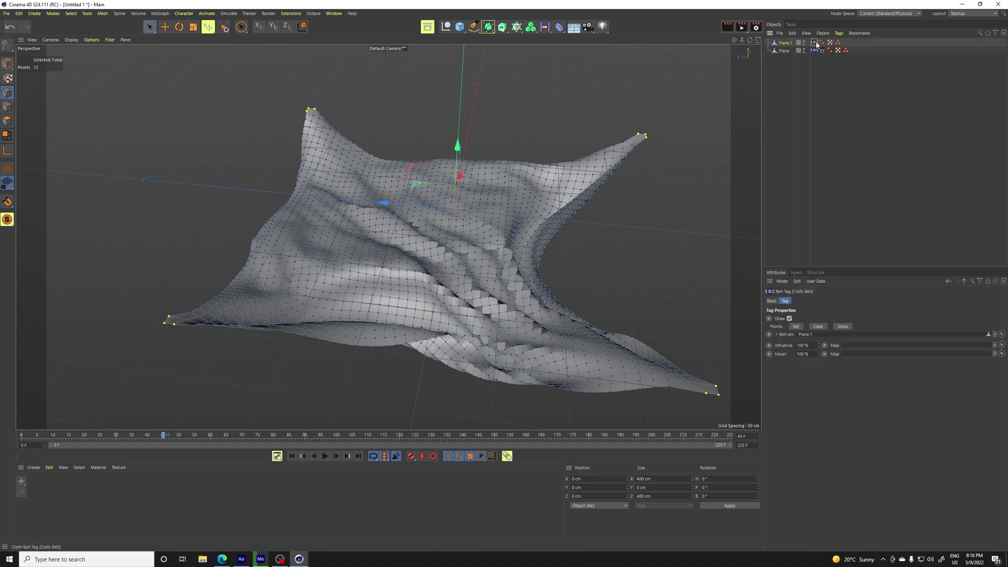
{"action": "key", "text": "Delete"}
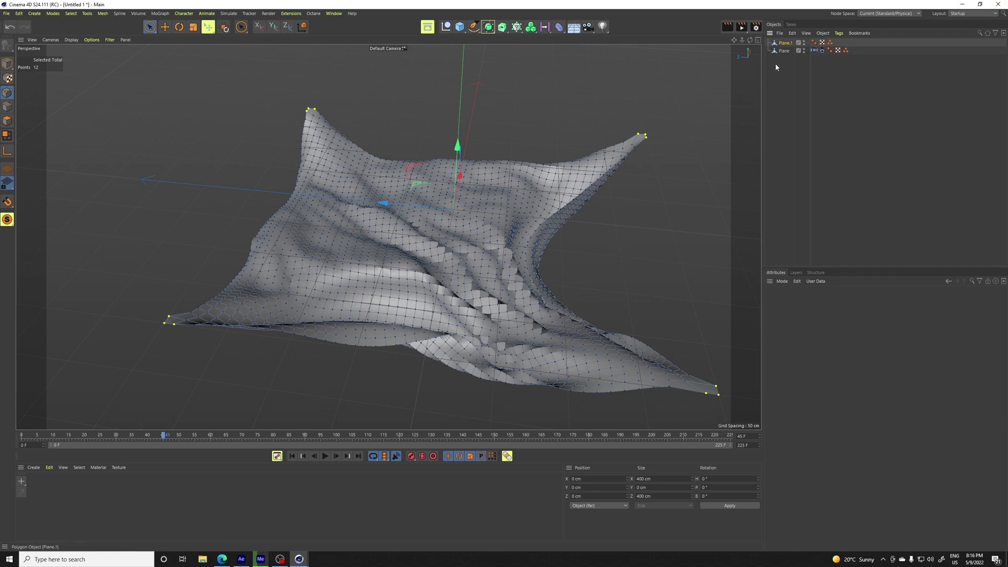
{"action": "mouse_move", "coordinate": [164, 435]}
{"action": "left_mouse_down"}
{"action": "mouse_move", "coordinate": [472, 439]}
{"action": "mouse_move", "coordinate": [701, 418]}
{"action": "mouse_move", "coordinate": [140, 439]}
{"action": "mouse_move", "coordinate": [149, 440]}
{"action": "left_mouse_up"}
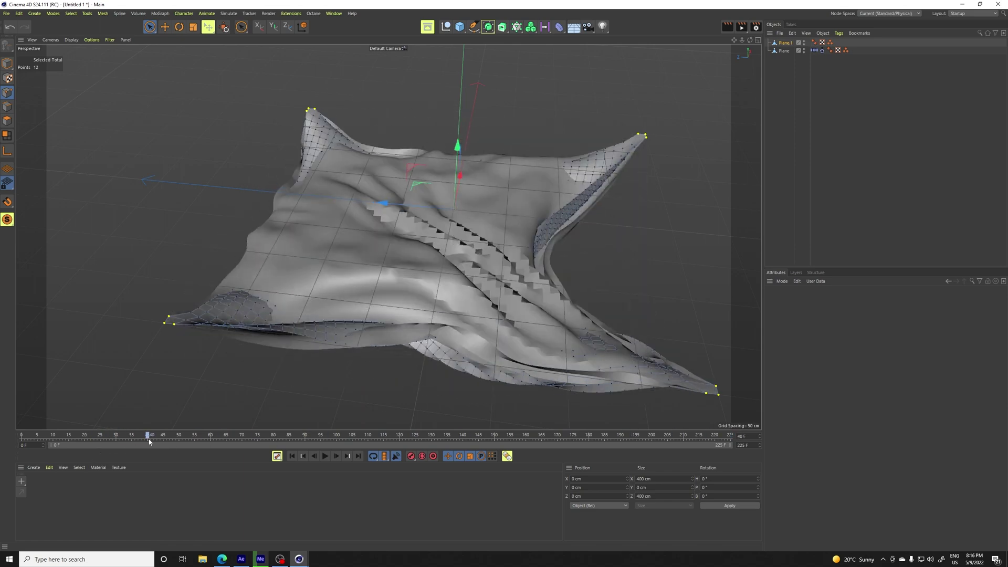
- Rename the original plane to Plane 1 and the copy to Plane 2
{"action": "left_click", "coordinate": [789, 49]}
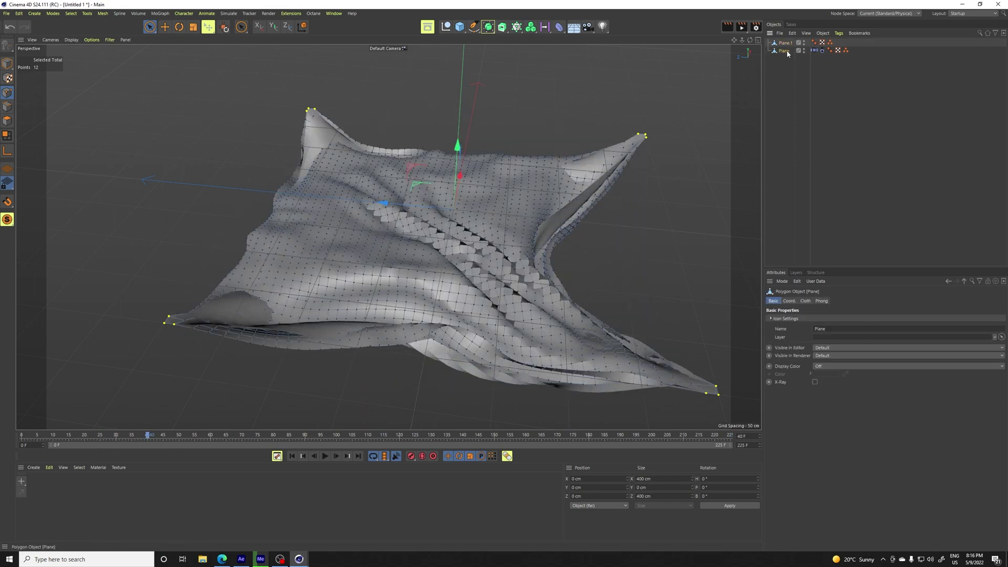
{"action": "right_click", "coordinate": [788, 53]}
{"action": "left_click", "coordinate": [780, 51]}
{"action": "double_click", "coordinate": [784, 51]}
{"action": "type", "text": "1"}
{"action": "key", "text": "Return"}
{"action": "double_click", "coordinate": [786, 43]}
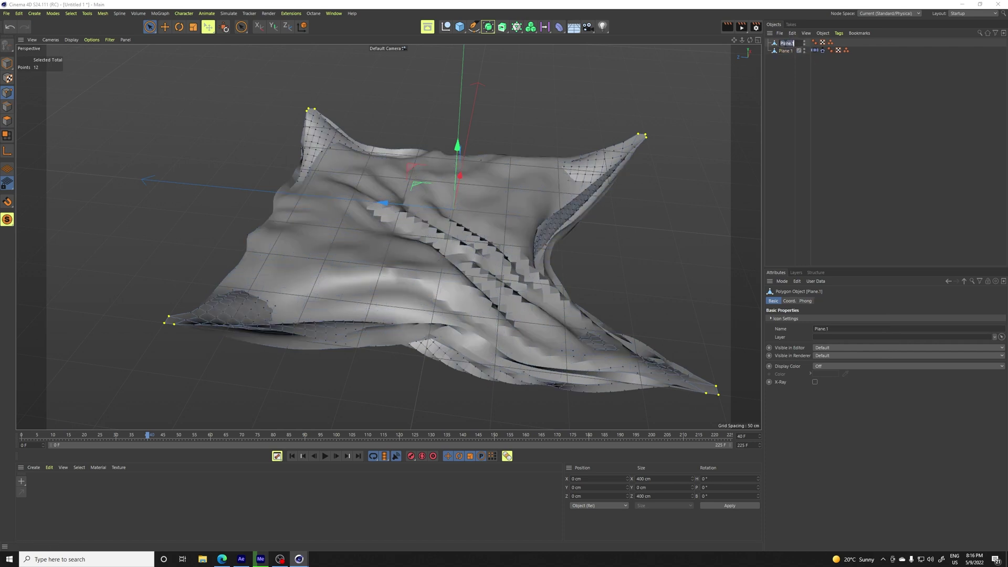
{"action": "left_click", "coordinate": [793, 43]}
{"action": "type", "text": "2"}
{"action": "key", "text": "Return"}
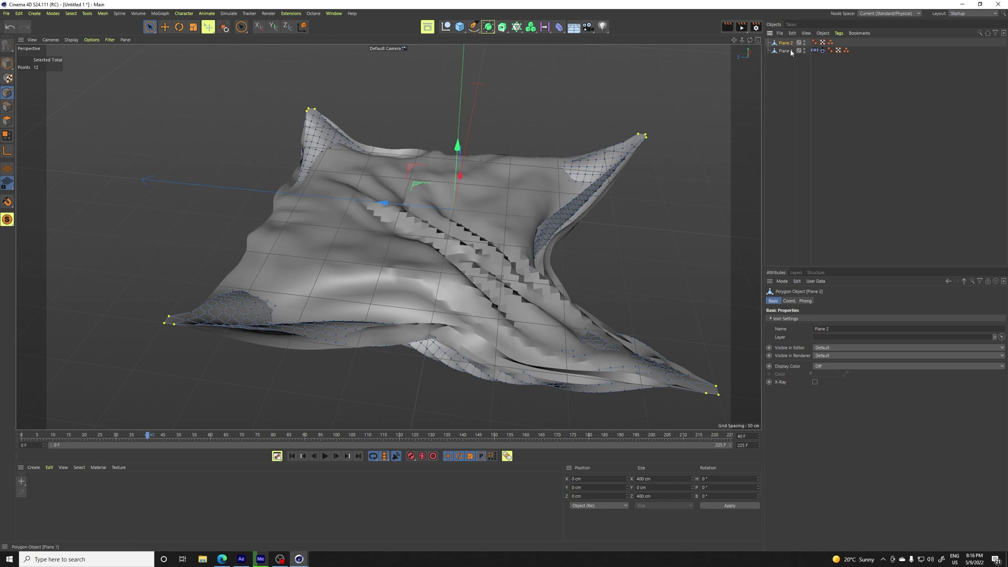
- Select Plane 1 and start a Commander search for the tag to add
{"action": "left_click", "coordinate": [793, 50]}
{"action": "key", "text": "shift+c"}
{"action": "type", "text": "cloth be"}
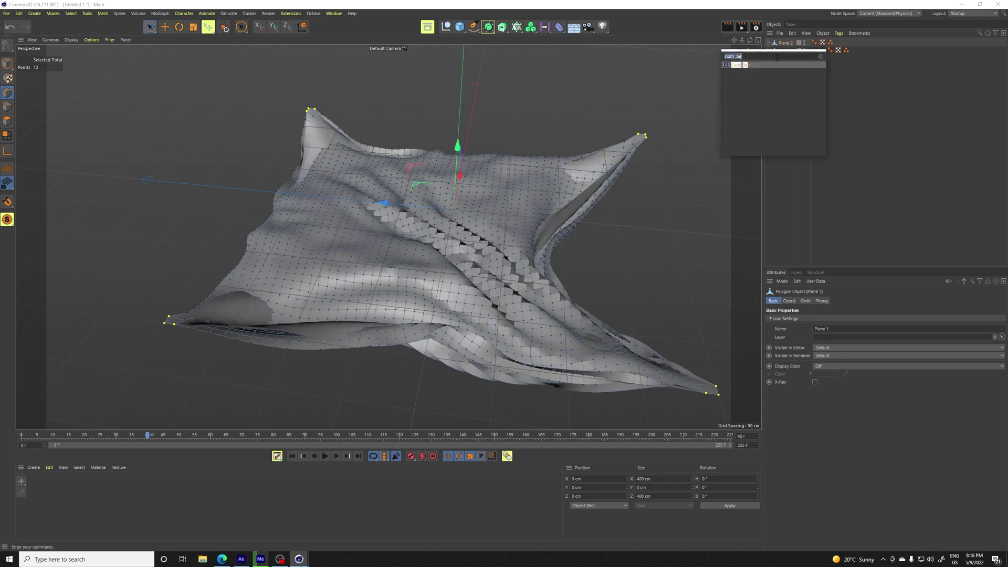
{"action": "key", "text": "BackSpace"}
{"action": "key", "text": "BackSpace"}
{"action": "key", "text": "BackSpace"}
{"action": "key", "text": "BackSpace"}
{"action": "key", "text": "BackSpace"}
{"action": "key", "text": "BackSpace"}
{"action": "key", "text": "BackSpace"}
{"action": "key", "text": "BackSpace"}
- Add a Pose Morph tag to Plane 1 with Priority and Base Priority set to Generators, priority 499
{"action": "type", "text": "pose"}
{"action": "key", "text": "Return"}
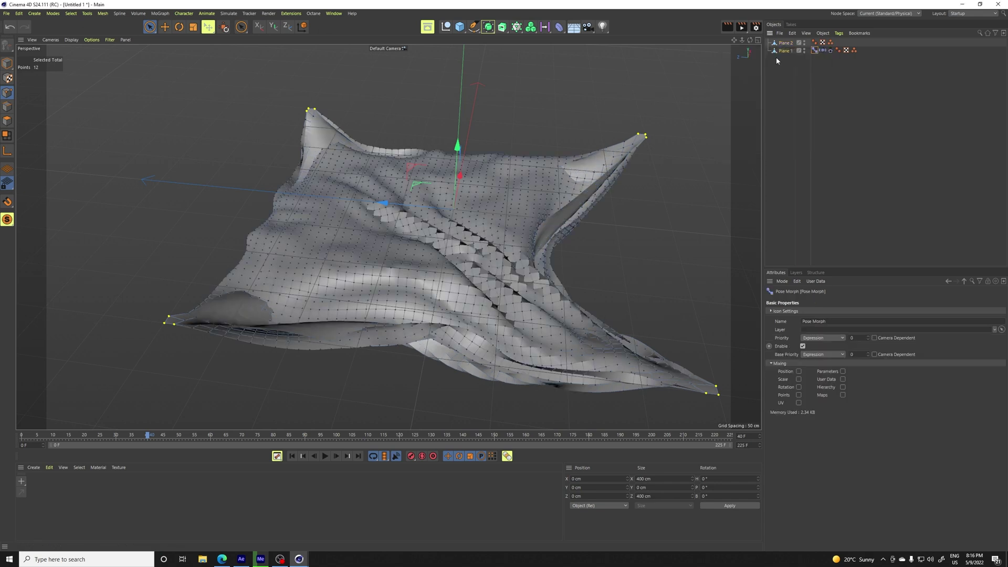
{"action": "left_click", "coordinate": [828, 338]}
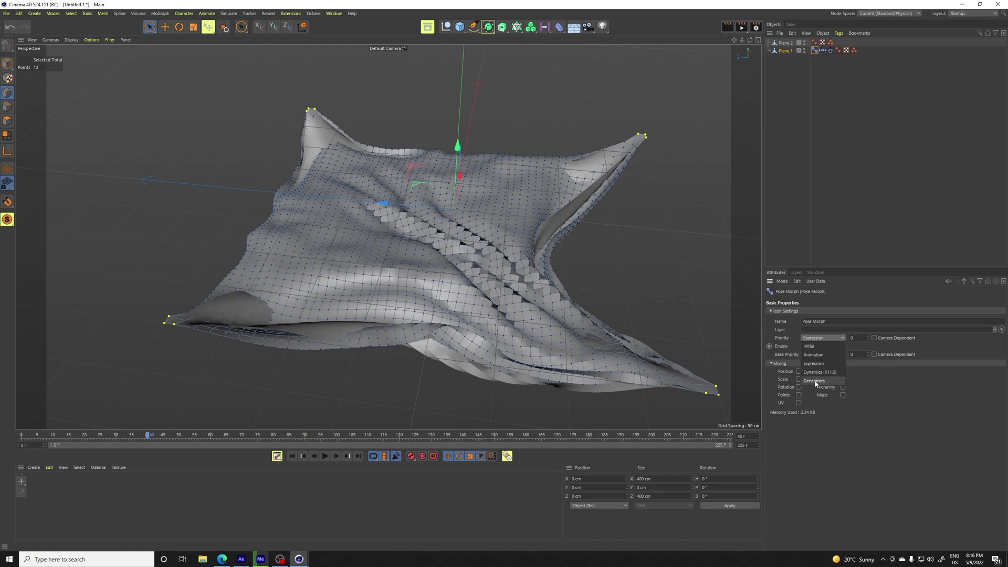
{"action": "left_click", "coordinate": [815, 380]}
{"action": "left_click", "coordinate": [821, 354]}
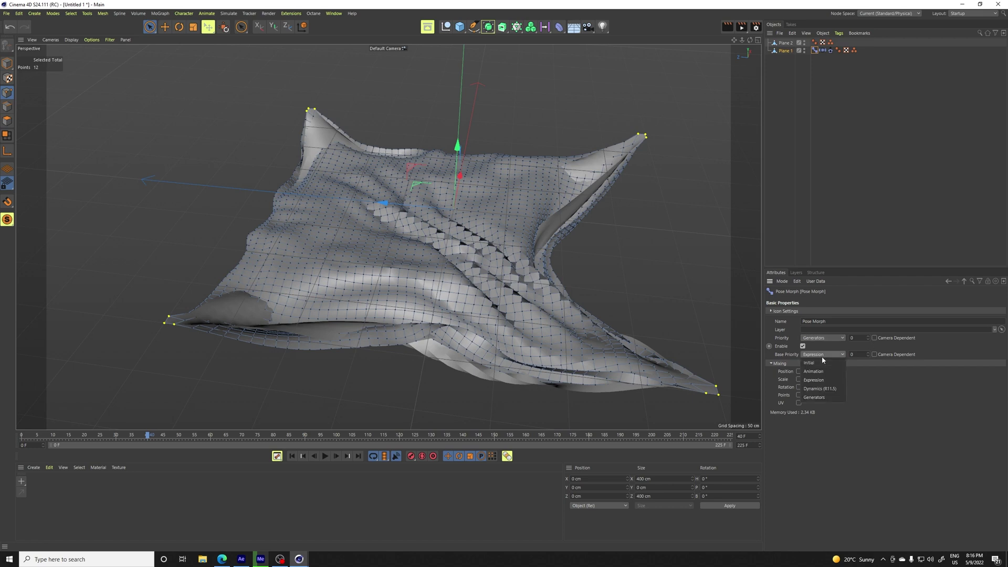
{"action": "left_click", "coordinate": [813, 397]}
{"action": "left_click", "coordinate": [859, 338]}
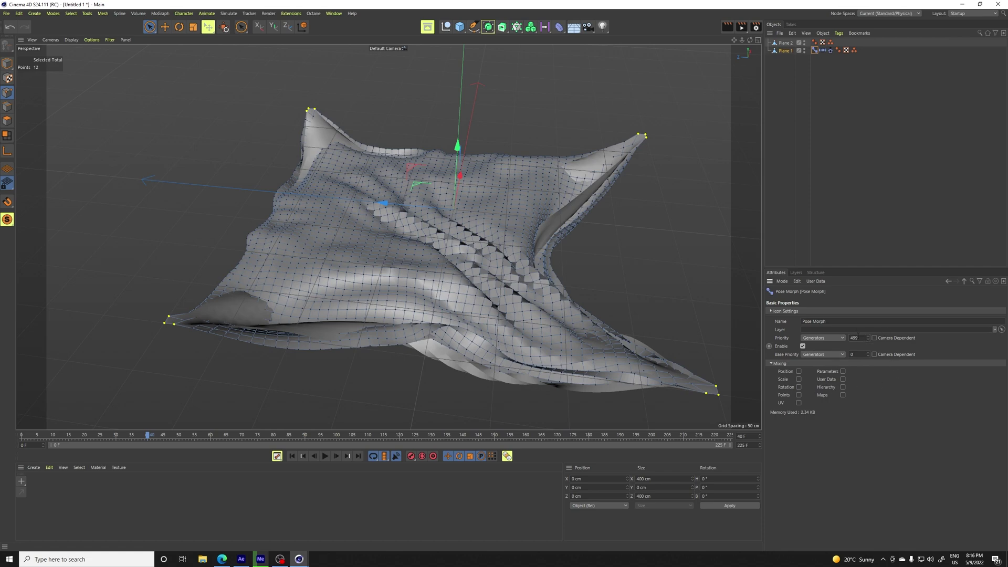
- Enable Points mixing on the Pose Morph and make Plane 2 the target of Pose.0
{"action": "left_click", "coordinate": [799, 396]}
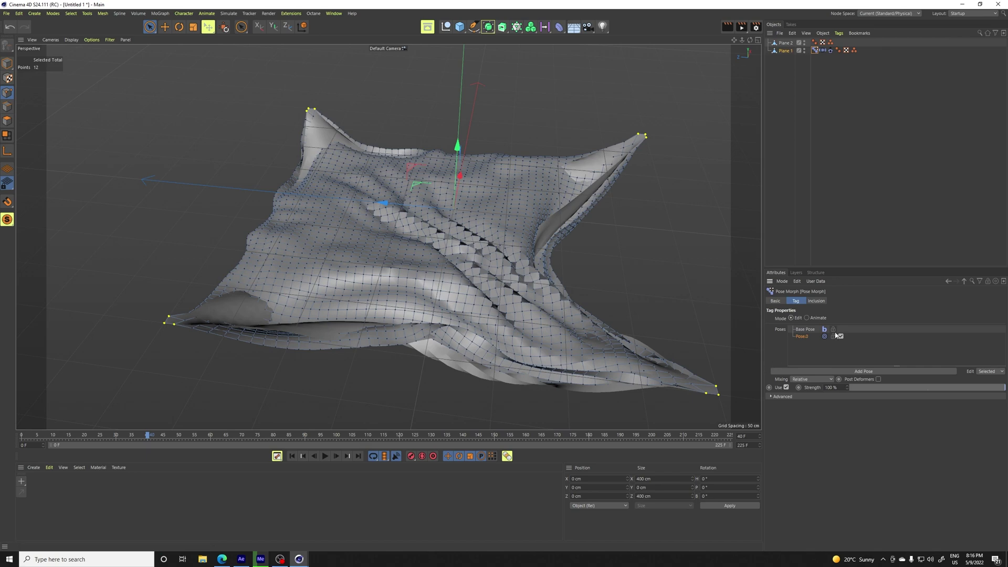
{"action": "left_click", "coordinate": [805, 337]}
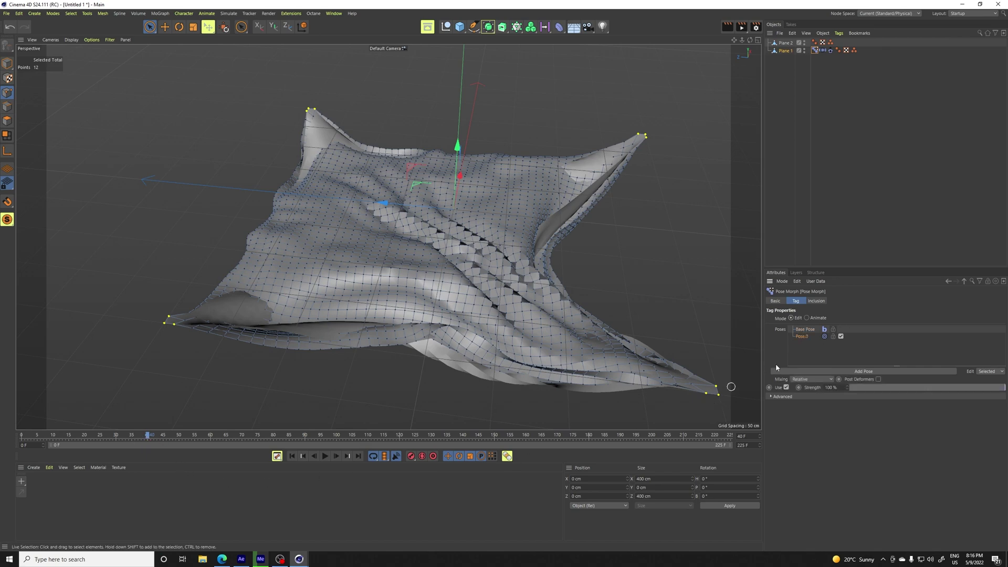
{"action": "left_click", "coordinate": [730, 435]}
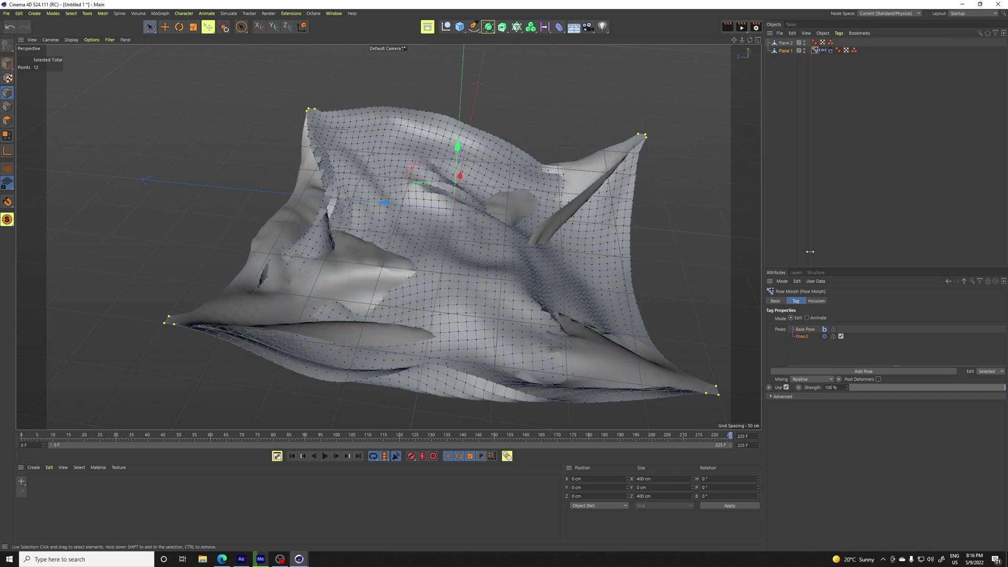
{"action": "left_click", "coordinate": [806, 329]}
{"action": "left_click", "coordinate": [771, 396]}
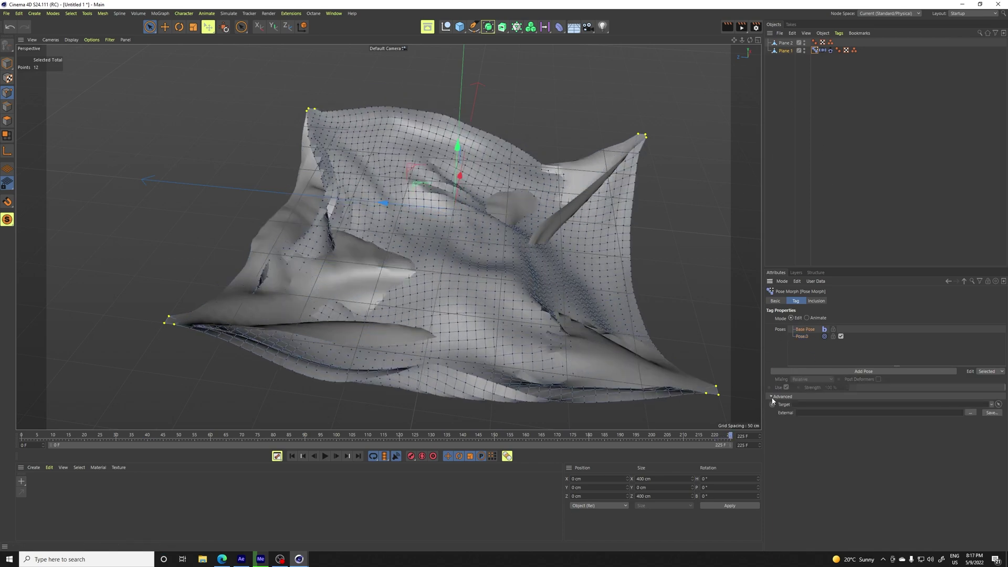
{"action": "left_click_drag", "start_coordinate": [786, 51], "coordinate": [786, 59]}
{"action": "left_click", "coordinate": [802, 336]}
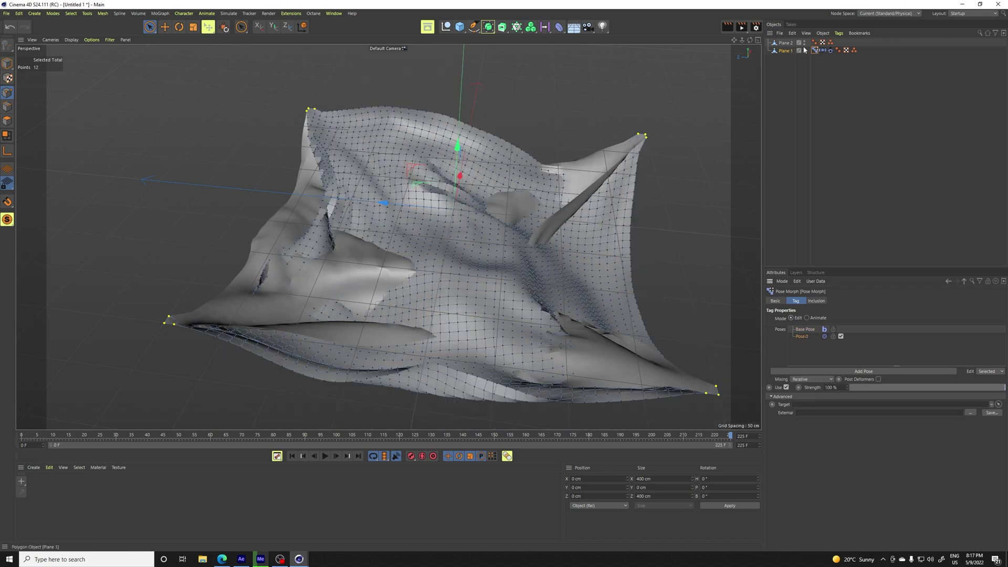
{"action": "left_click_drag", "start_coordinate": [786, 43], "coordinate": [817, 409]}
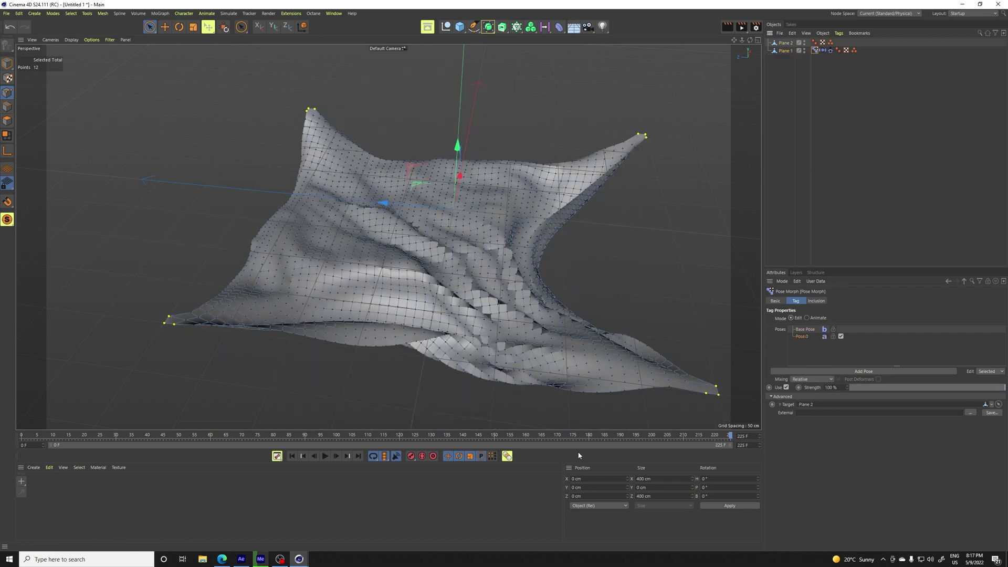
- Preview the pose strength morph, then hide Plane 2 in the viewport
{"action": "left_click_drag", "start_coordinate": [891, 388], "coordinate": [1006, 389]}
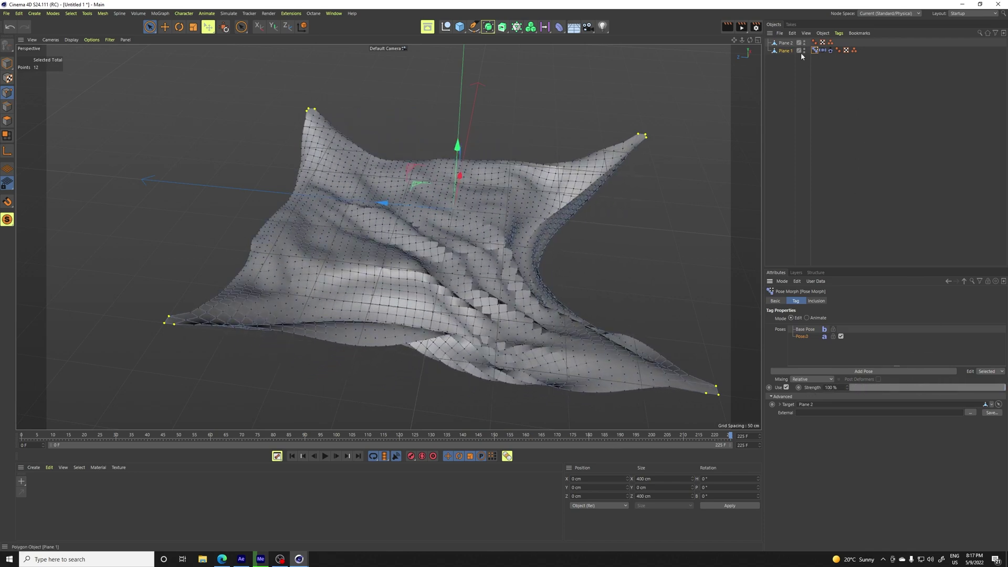
{"action": "left_click", "coordinate": [786, 43]}
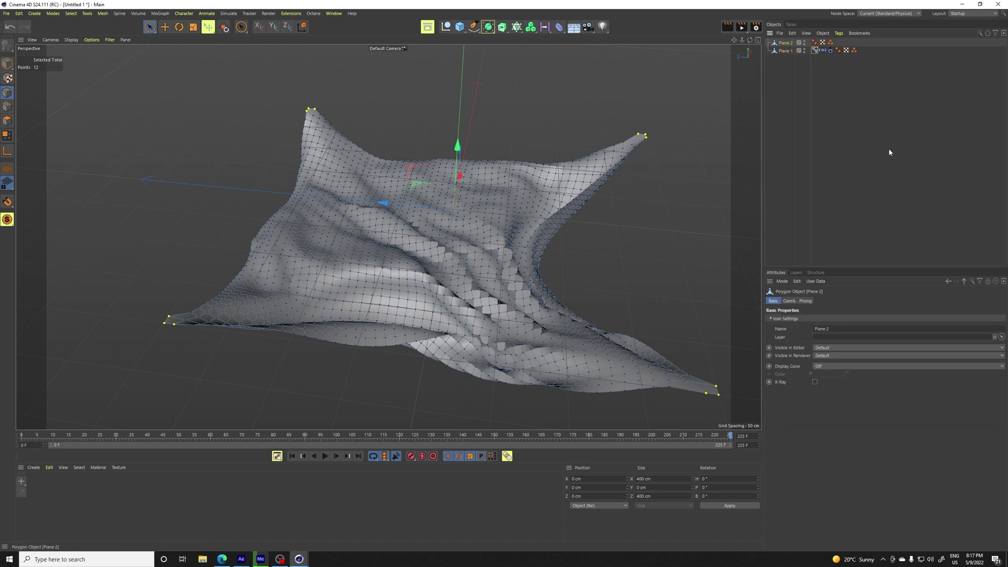
{"action": "double_click", "coordinate": [805, 43]}
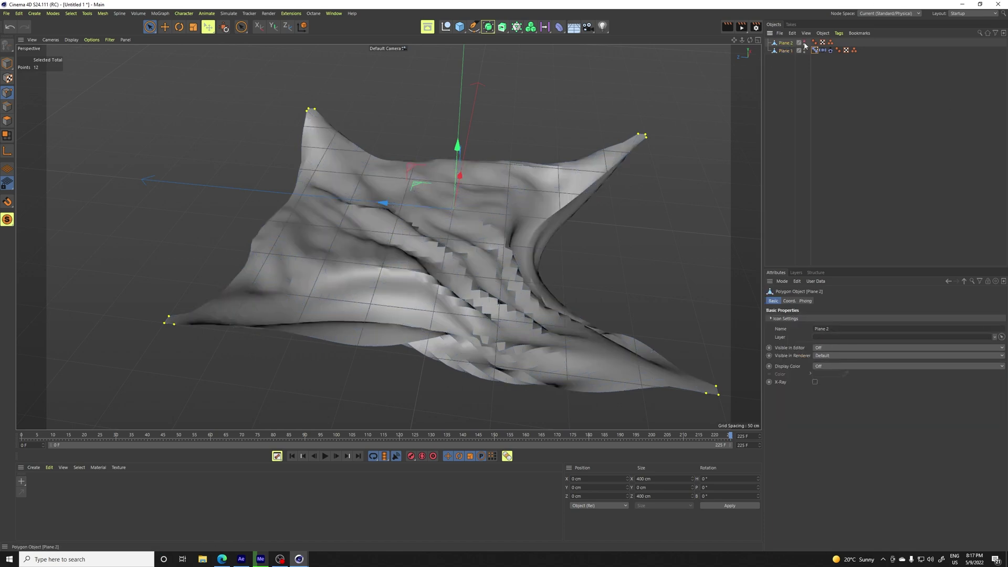
{"action": "left_click", "coordinate": [790, 51]}
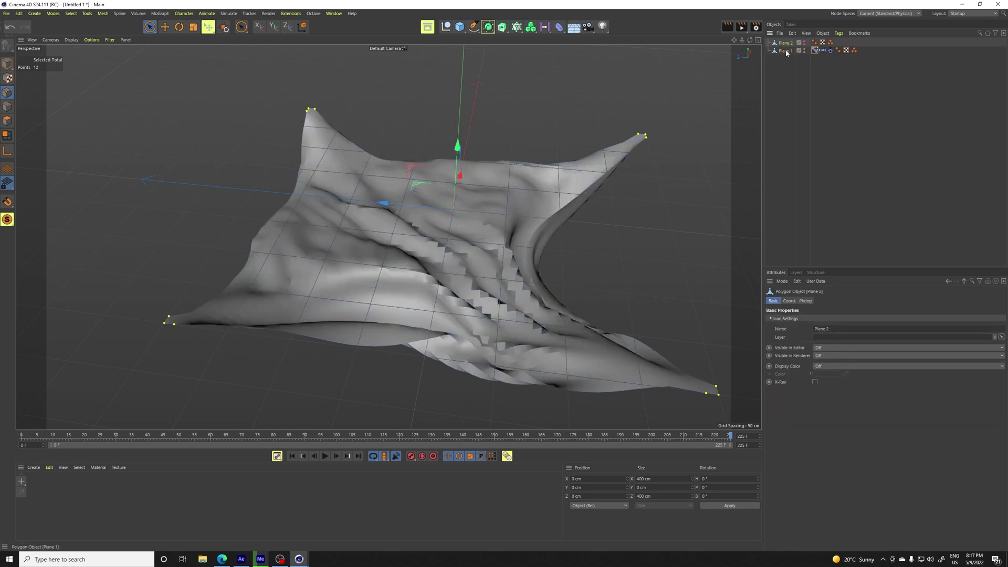
- Set Pose.0 strength to 0% and move the preview range end to frame 208
{"action": "left_click", "coordinate": [814, 50]}
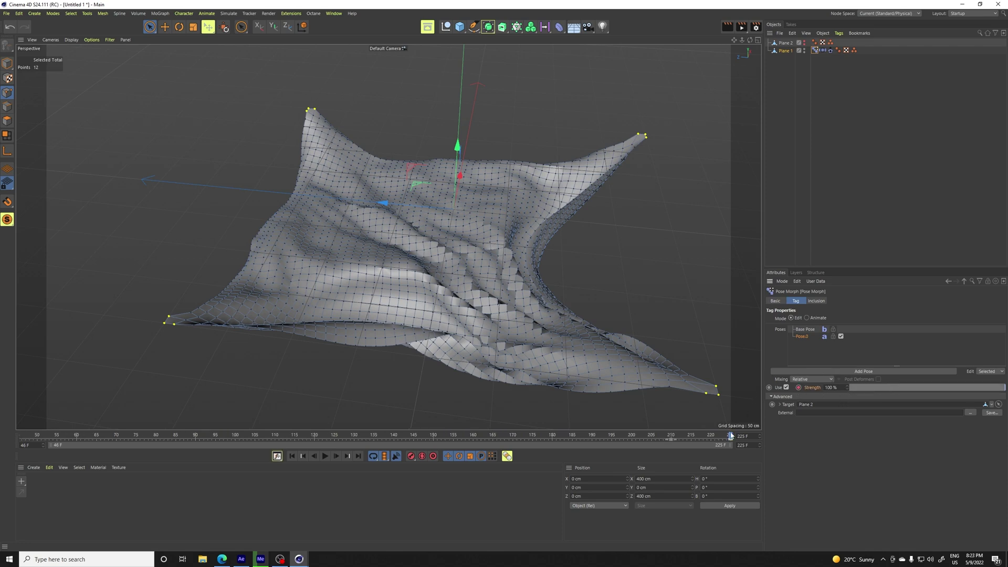
{"action": "left_click_drag", "start_coordinate": [730, 436], "coordinate": [671, 442]}
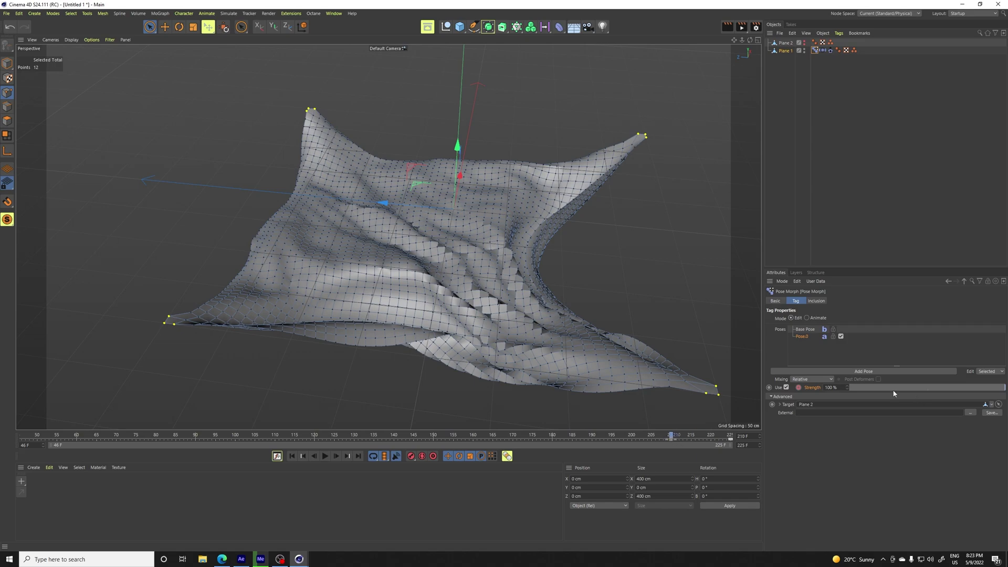
{"action": "left_click_drag", "start_coordinate": [894, 387], "coordinate": [799, 391]}
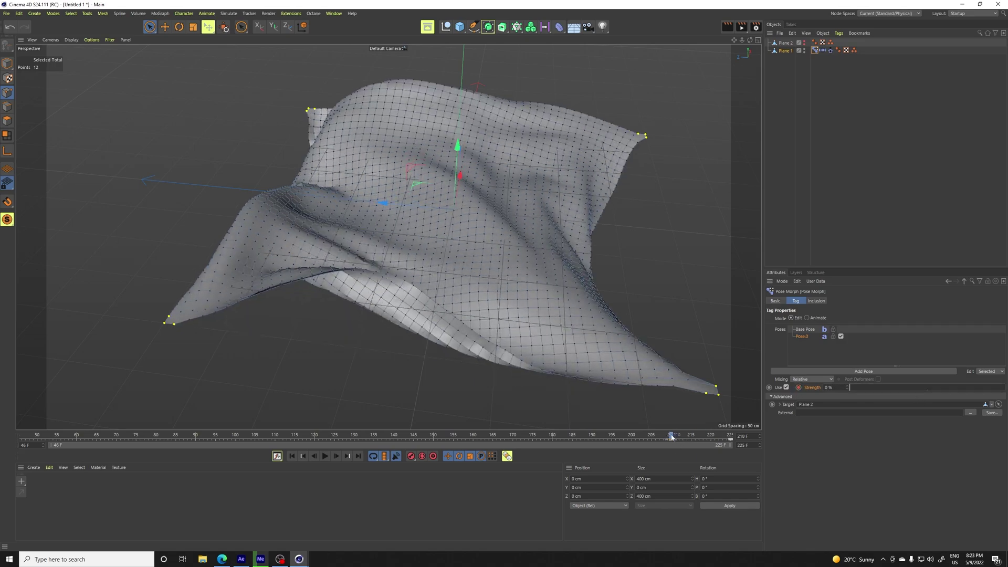
{"action": "left_click_drag", "start_coordinate": [671, 437], "coordinate": [667, 440]}
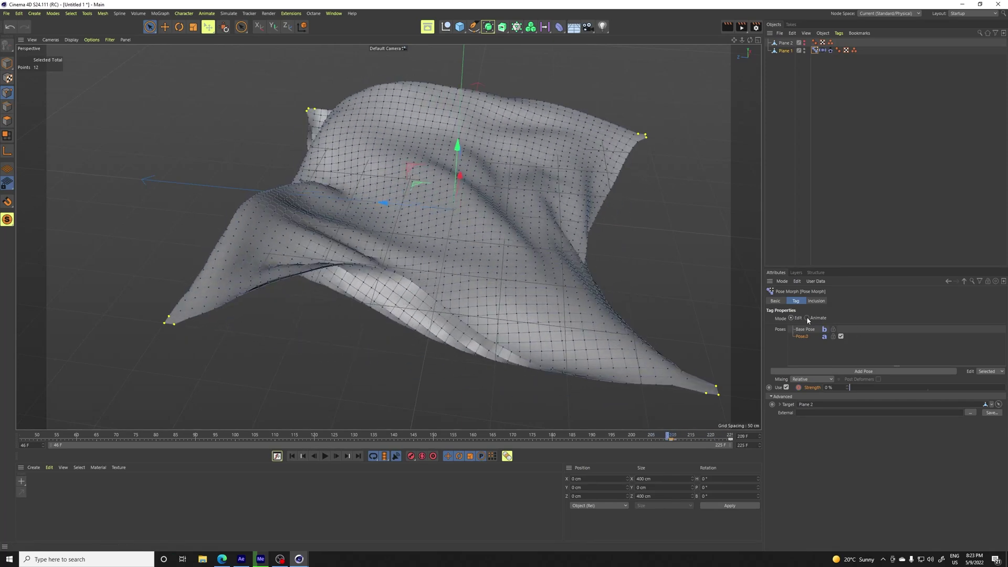
- Switch the Pose Morph to Animate mode and set the animation end frame to 215
{"action": "left_click", "coordinate": [807, 318]}
{"action": "left_click", "coordinate": [702, 437]}
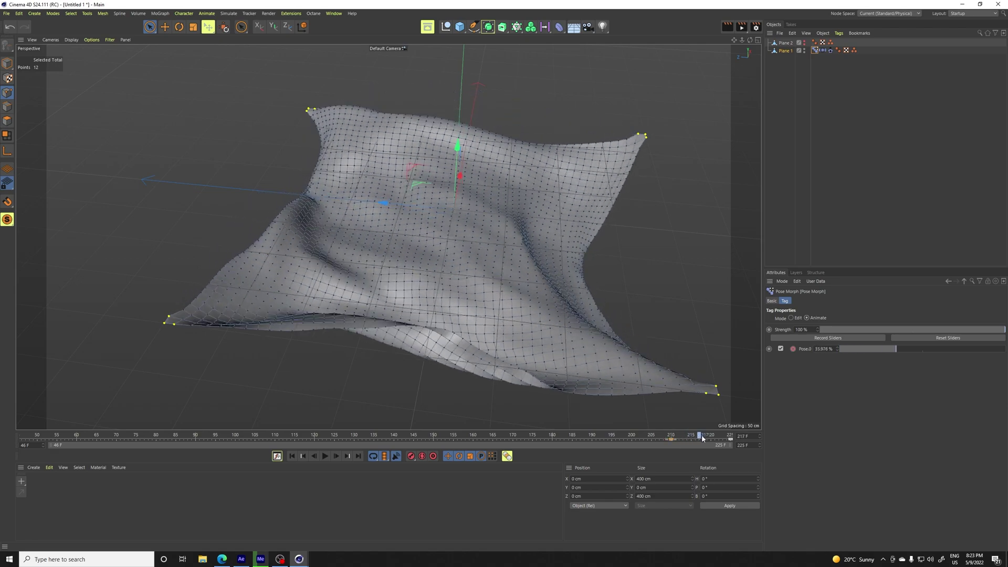
{"action": "left_click_drag", "start_coordinate": [701, 437], "coordinate": [661, 441]}
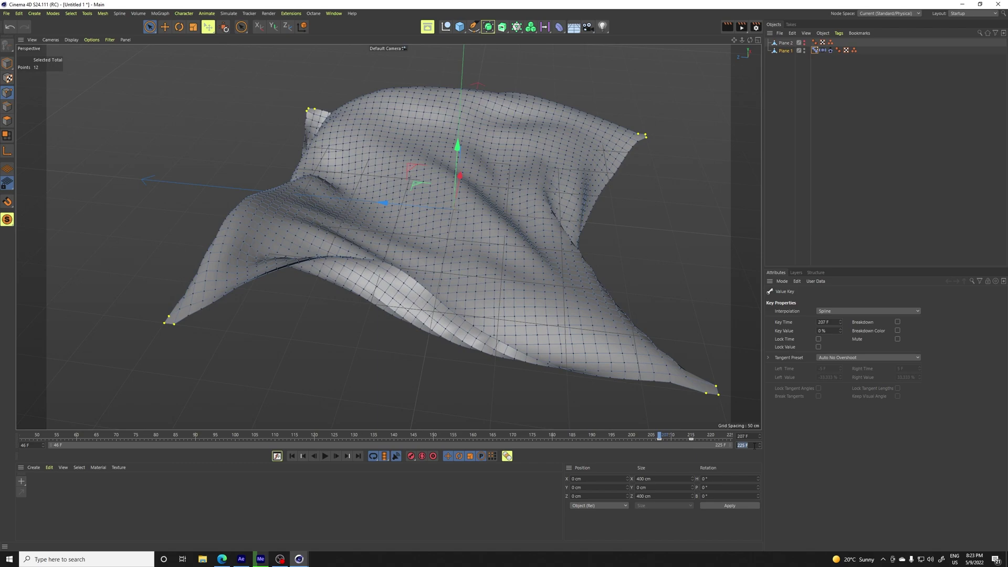
{"action": "key", "text": "Return"}
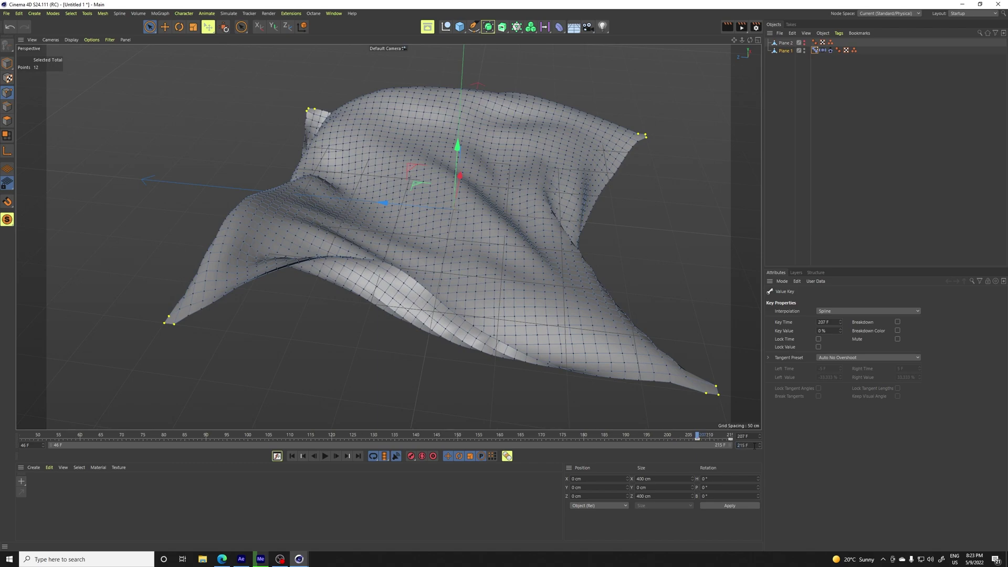
- Play the animation, then scrub from frame 215 back to frame 46 to preview the morph
{"action": "left_click", "coordinate": [325, 456]}
{"action": "left_click", "coordinate": [326, 456]}
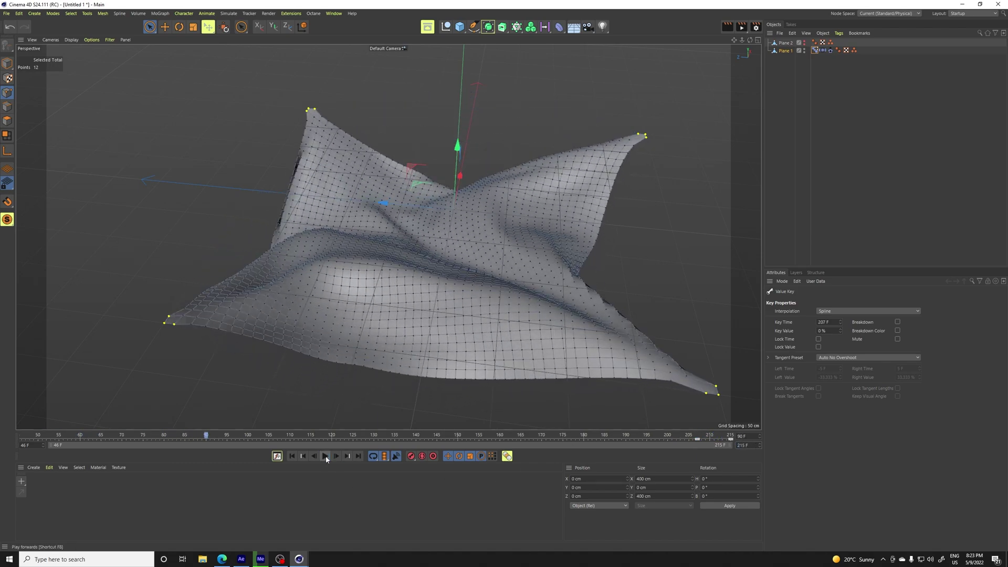
{"action": "left_click_drag", "start_coordinate": [336, 444], "coordinate": [748, 442]}
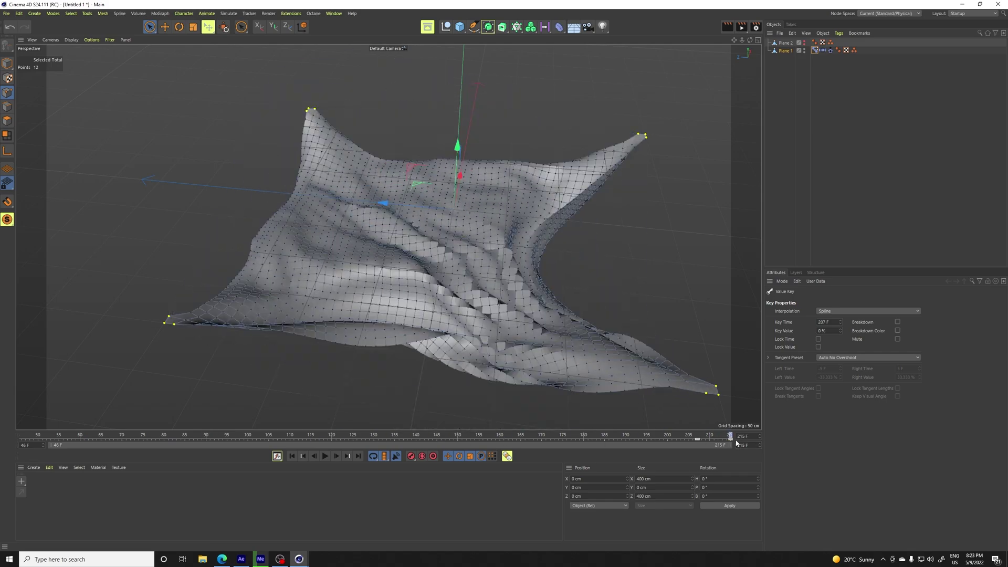
{"action": "left_click_drag", "start_coordinate": [737, 442], "coordinate": [758, 435]}
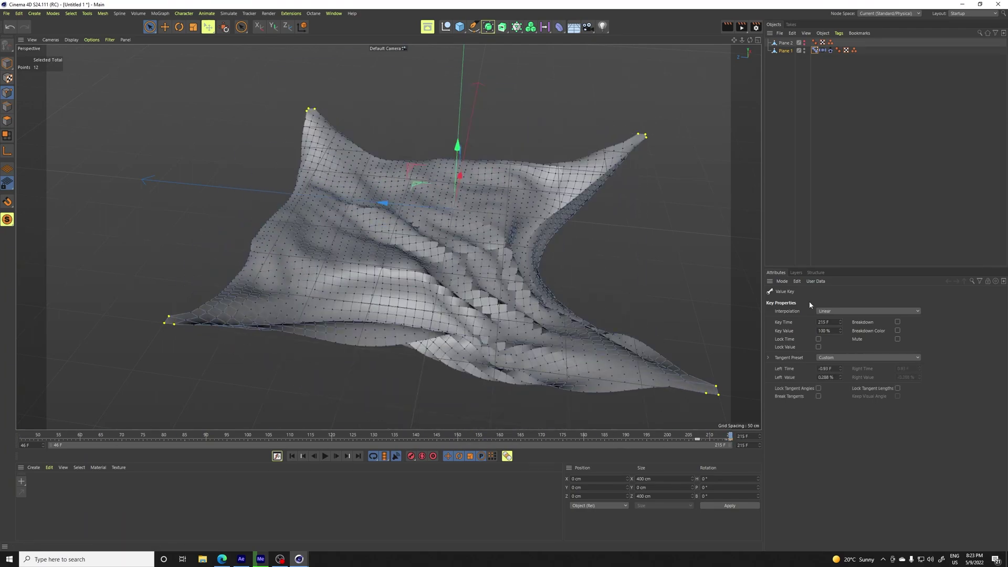
- Set the frame-207 strength key to Linear interpolation, then select the frame-215 key
{"action": "left_click", "coordinate": [697, 437]}
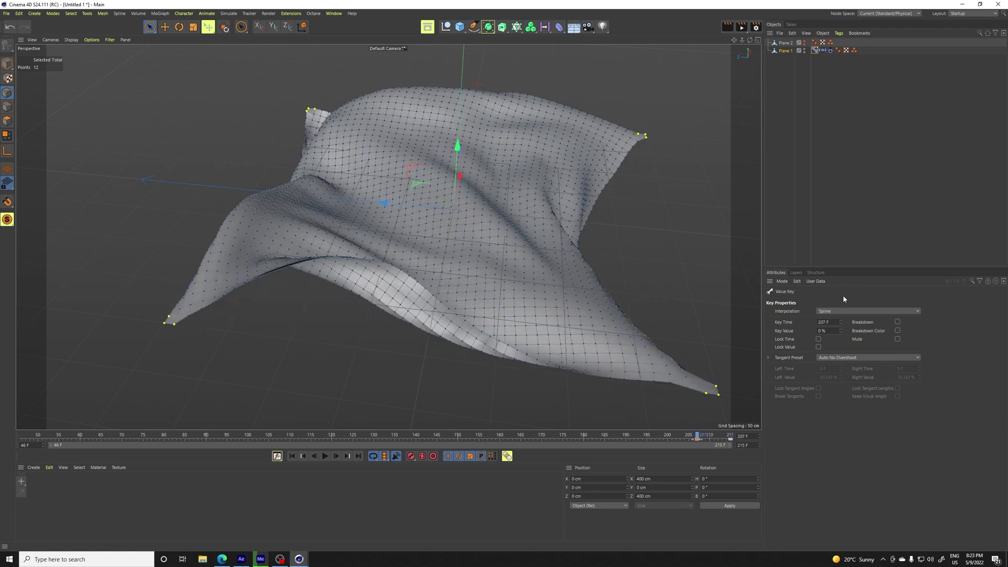
{"action": "left_click", "coordinate": [832, 312]}
{"action": "left_click", "coordinate": [829, 327]}
{"action": "left_click", "coordinate": [730, 439]}
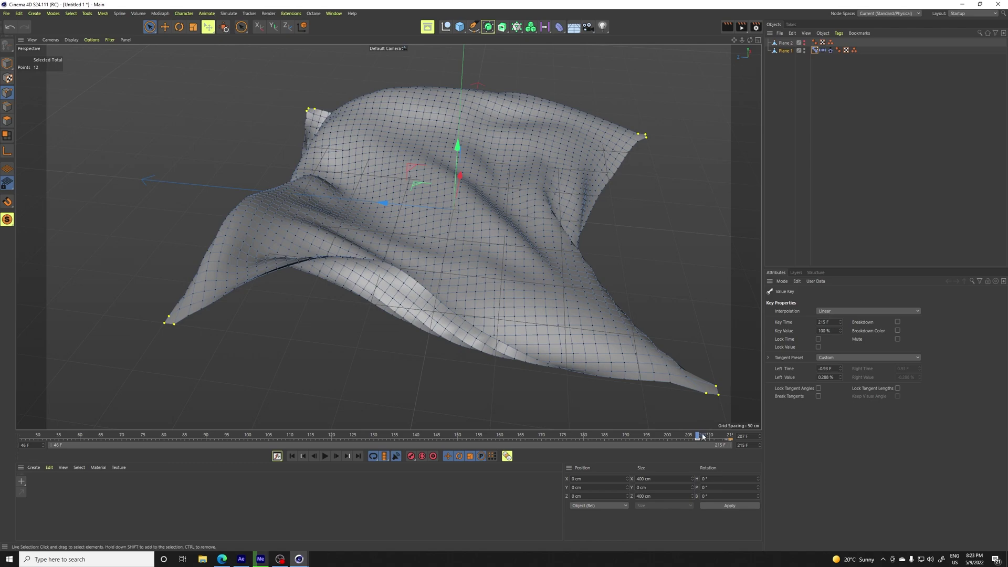
- Play the animation, then replay from frame 206 across the loop point
{"action": "left_click", "coordinate": [324, 456]}
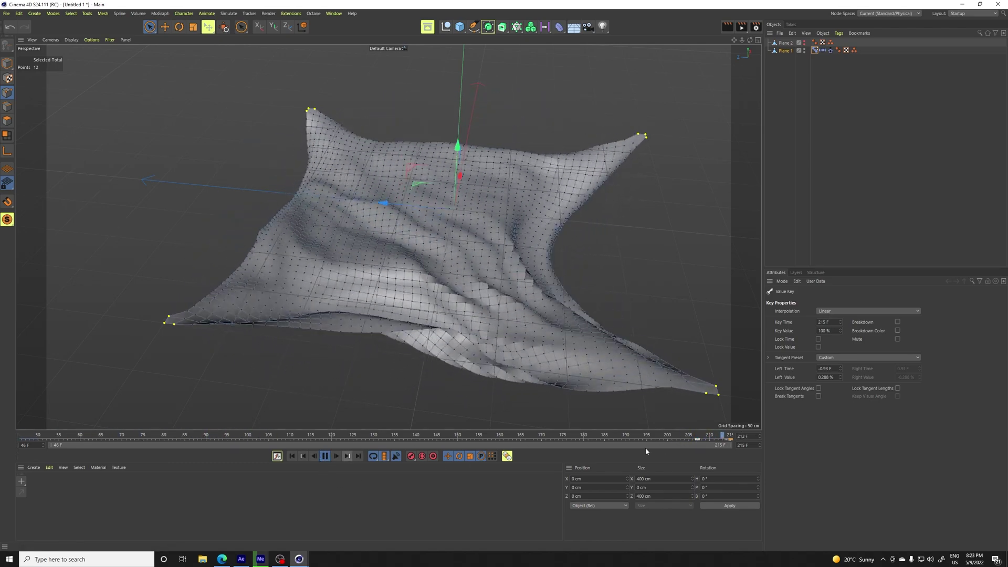
{"action": "left_click", "coordinate": [325, 456]}
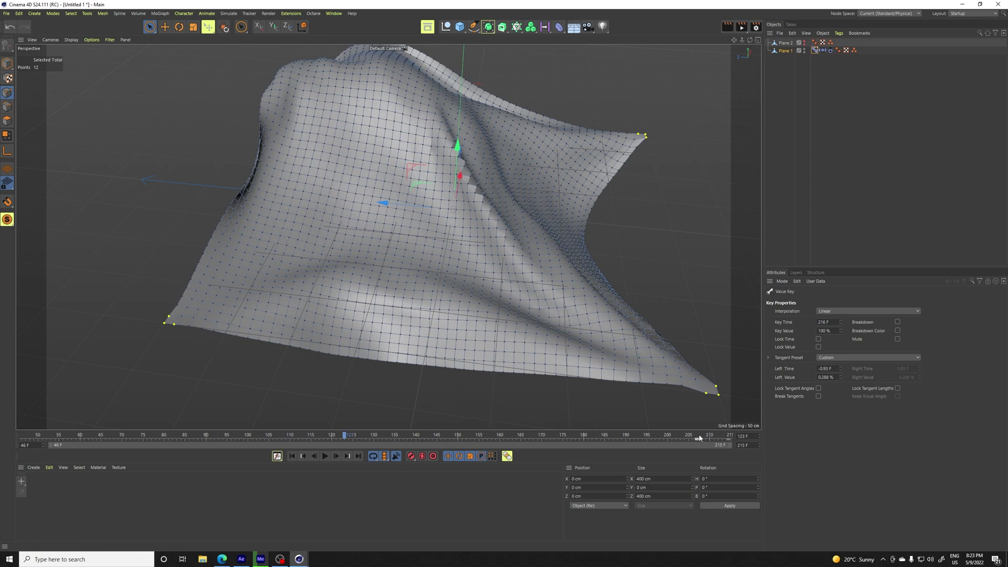
{"action": "left_click_drag", "start_coordinate": [702, 437], "coordinate": [696, 440]}
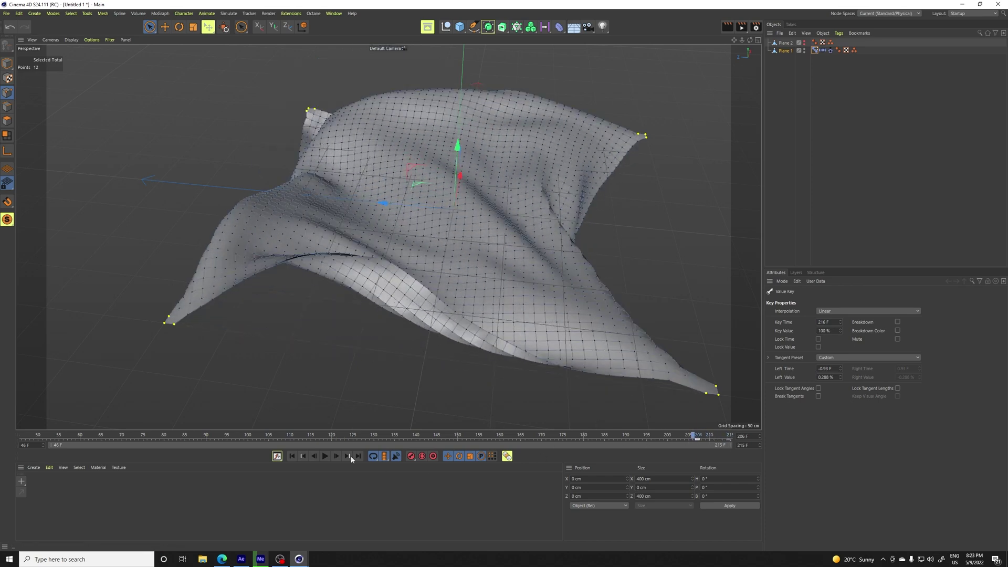
{"action": "left_click", "coordinate": [324, 457]}
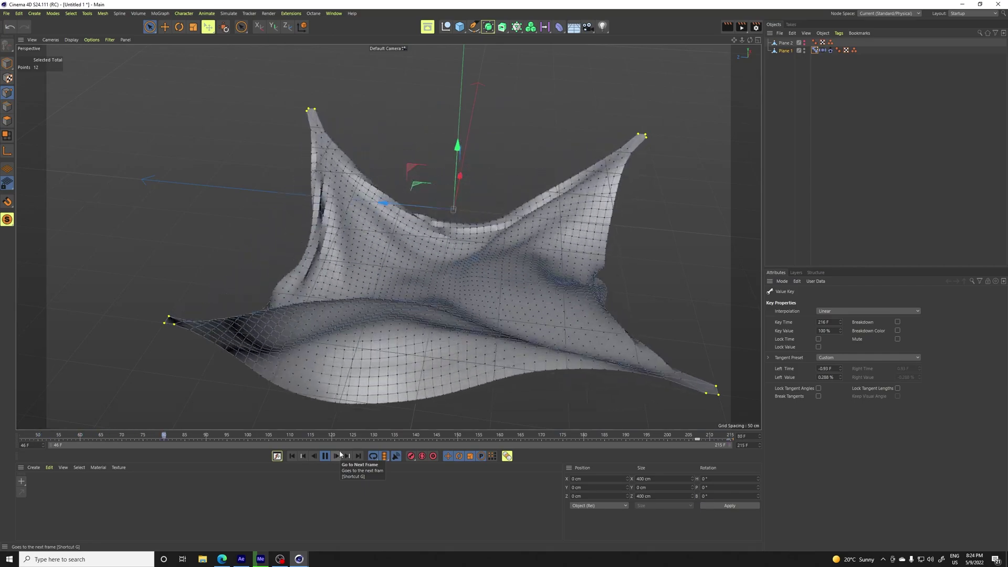
- Review the Pose Morph tag, scrub the cloth between frames 111 and 155, then select Plane 1
{"action": "left_click", "coordinate": [829, 50]}
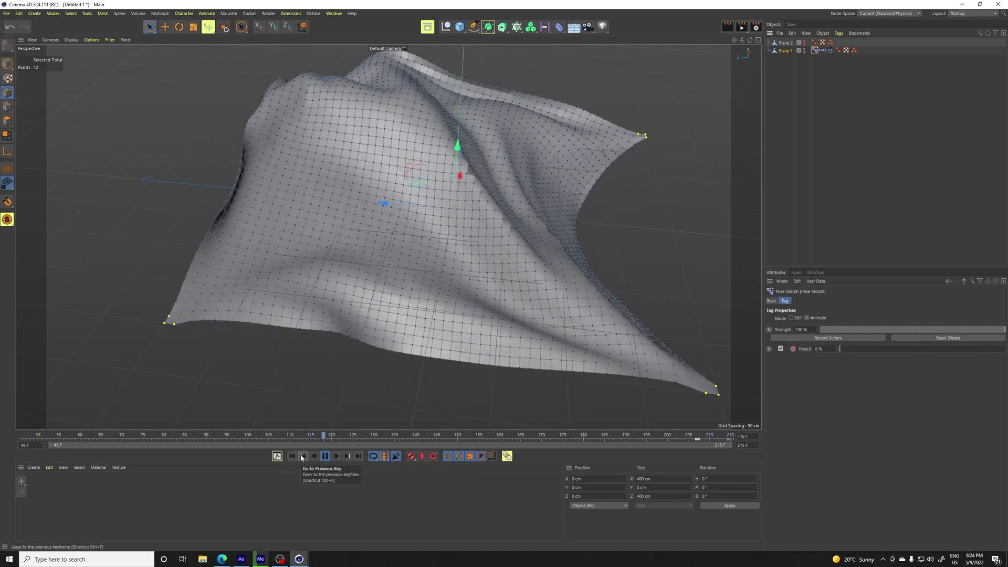
{"action": "left_click", "coordinate": [325, 456]}
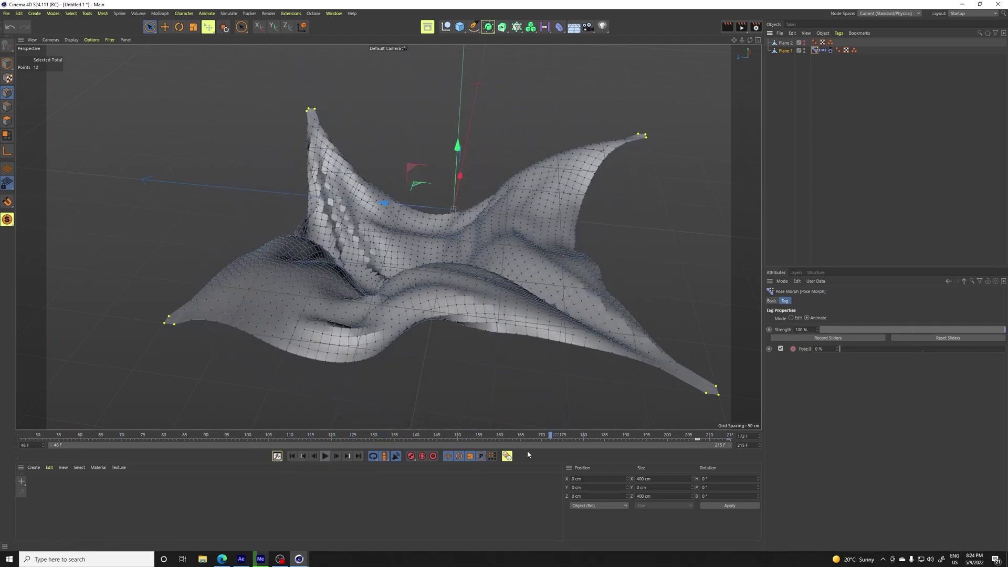
{"action": "left_click_drag", "start_coordinate": [385, 436], "coordinate": [294, 435]}
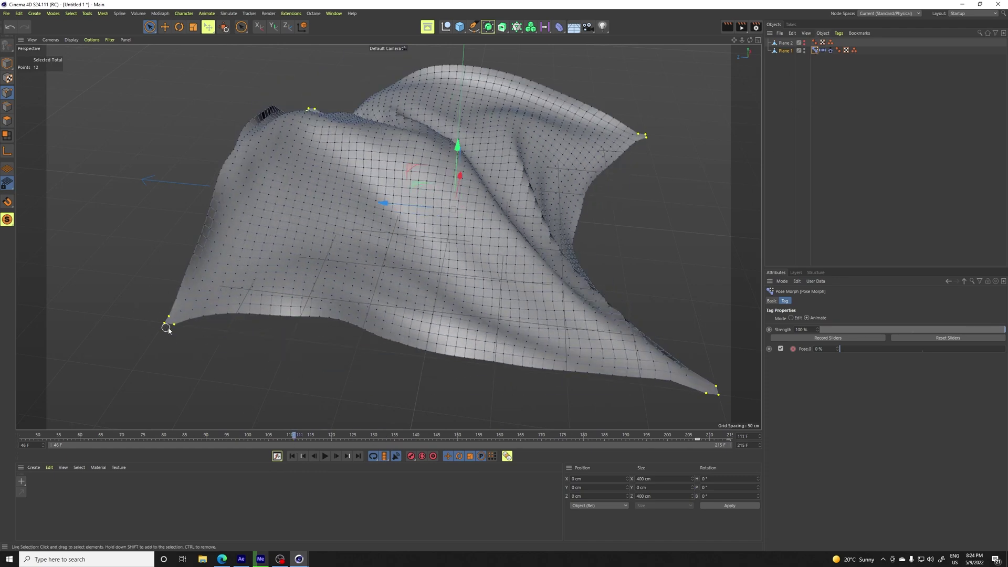
{"action": "left_click_drag", "start_coordinate": [294, 436], "coordinate": [324, 440]}
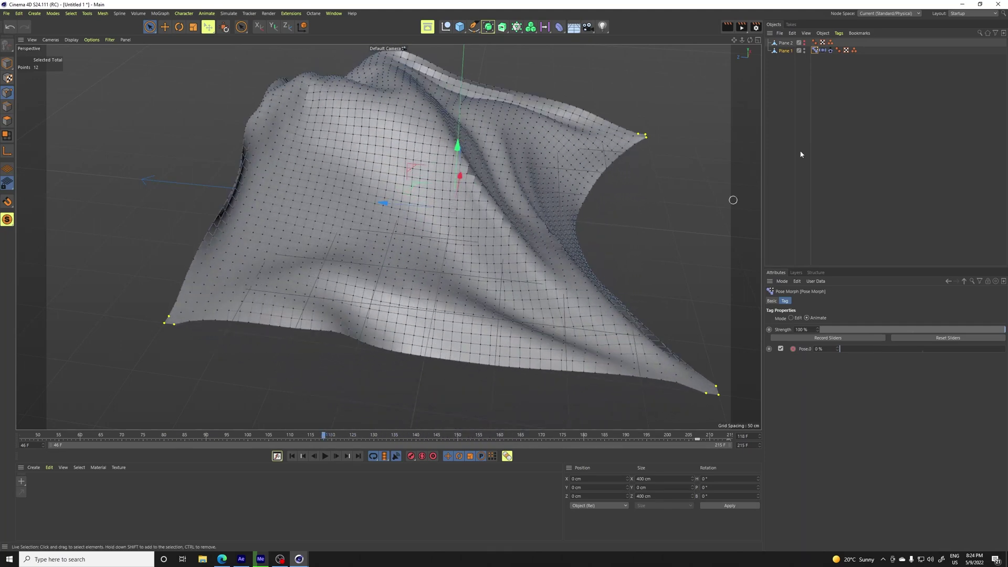
{"action": "left_click", "coordinate": [787, 75]}
{"action": "left_click", "coordinate": [790, 51]}
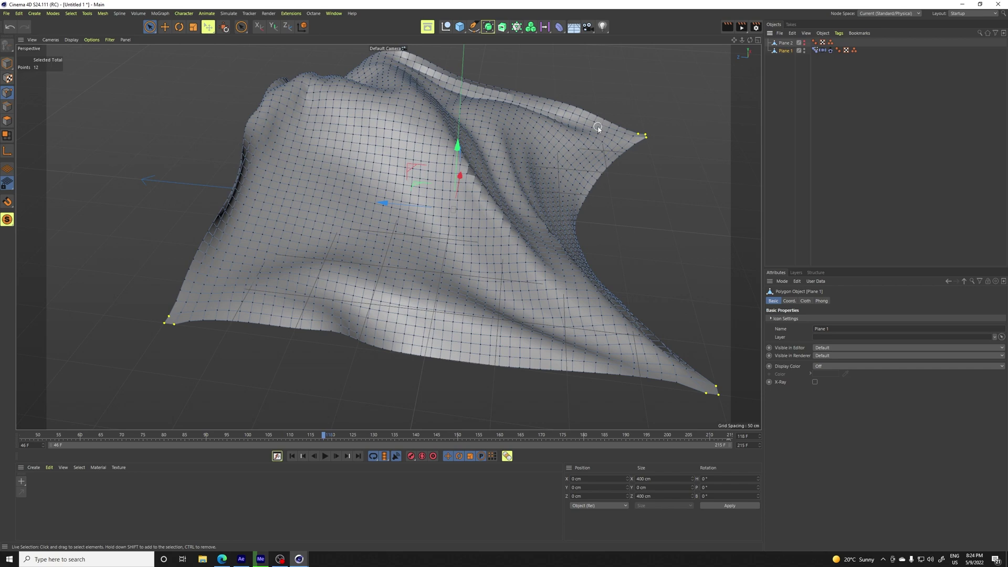
- Wrap Plane 1 in a Cloth Surface with a 0.5 cm thickness
{"action": "left_click", "coordinate": [493, 30]}
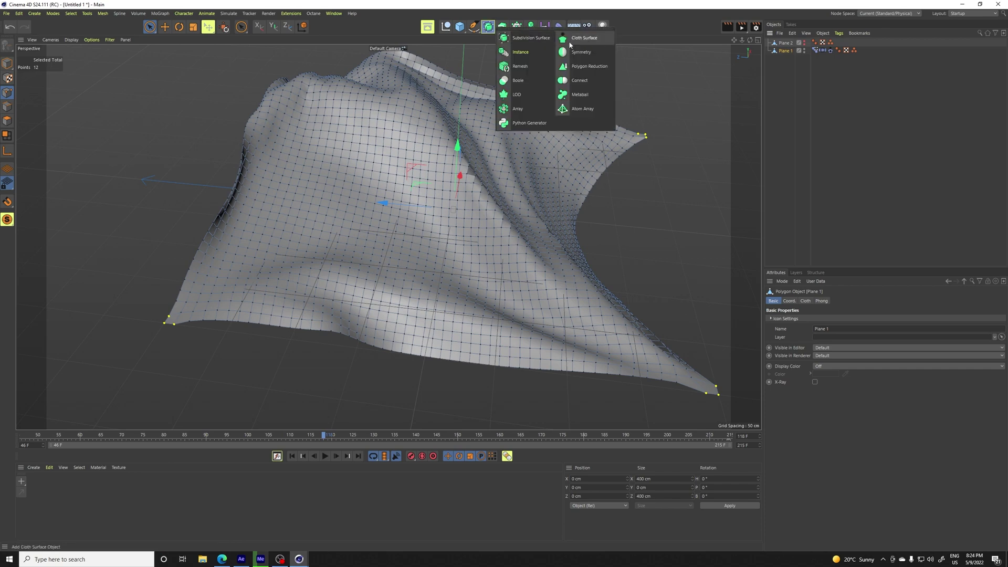
{"action": "left_click", "coordinate": [588, 39], "text": "alt"}
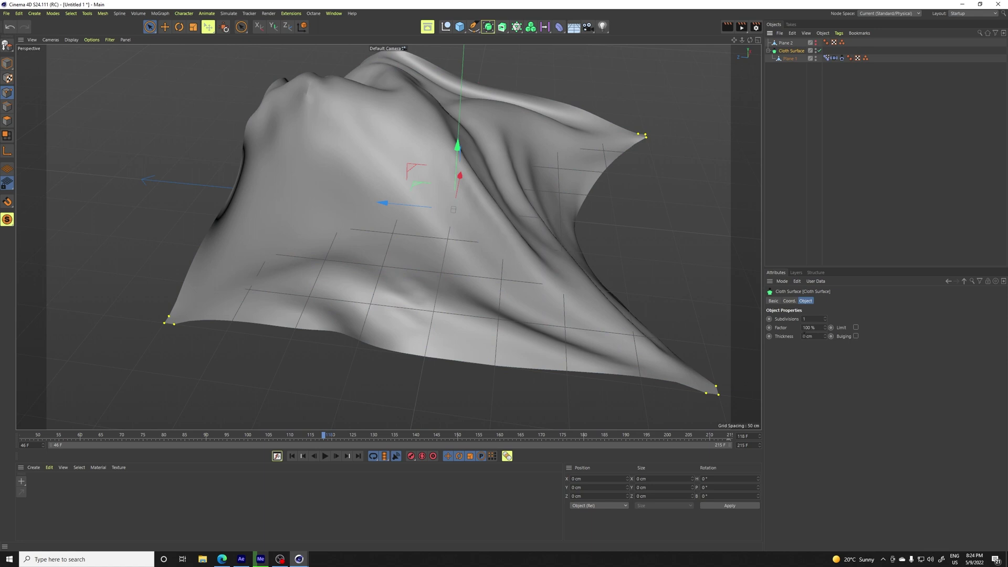
{"action": "left_click", "coordinate": [807, 337]}
{"action": "type", "text": "0.5"}
{"action": "key", "text": "Return"}
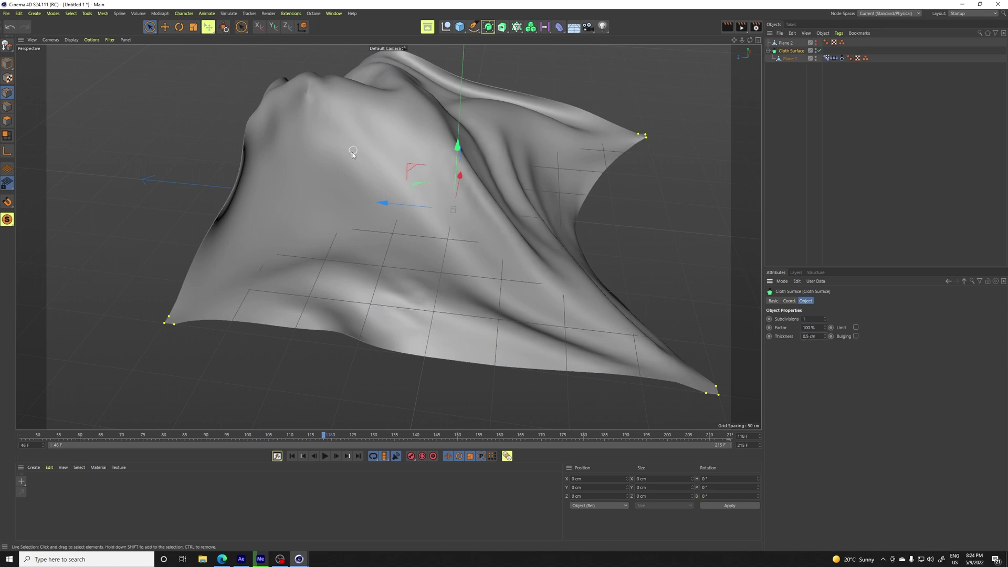
- Compare the cloth edge at 0 and 0.5 cm thickness, keeping 0.5 cm
{"action": "left_click_drag", "start_coordinate": [341, 325], "coordinate": [341, 291], "text": "alt"}
{"action": "scroll", "coordinate": [341, 291], "scroll_direction": "up", "scroll_amount": 5}
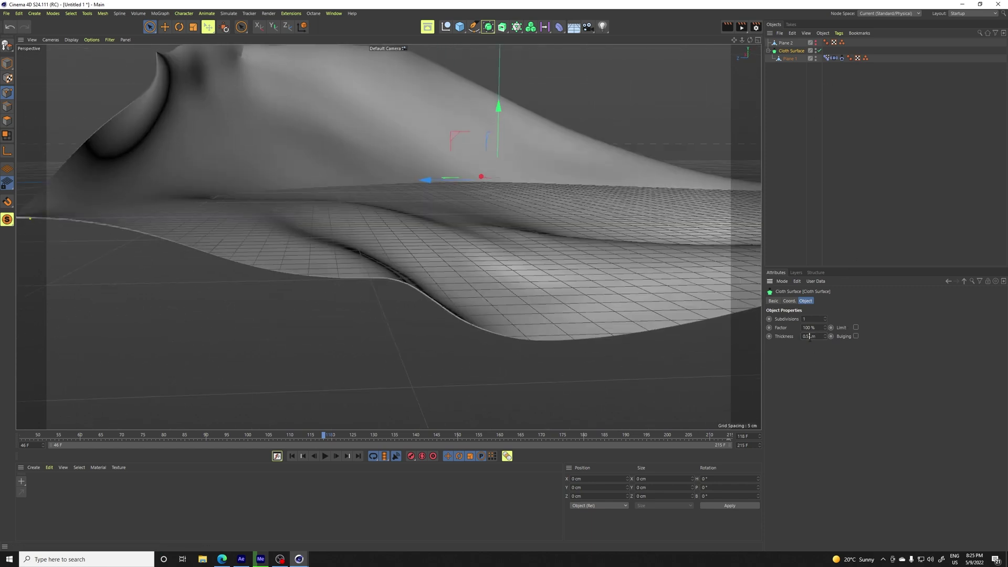
{"action": "type", "text": "0"}
{"action": "key", "text": "Return"}
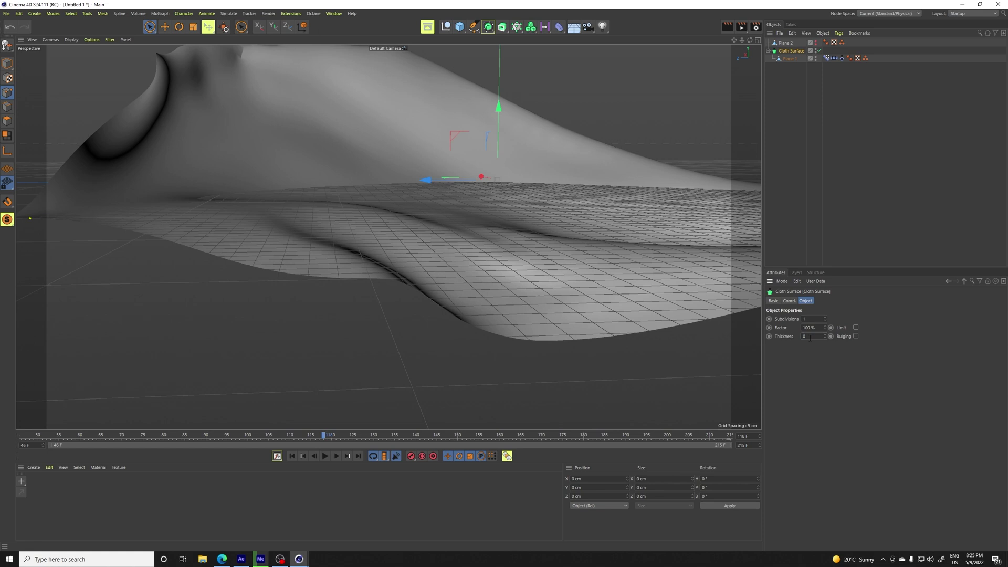
{"action": "key", "text": "Return"}
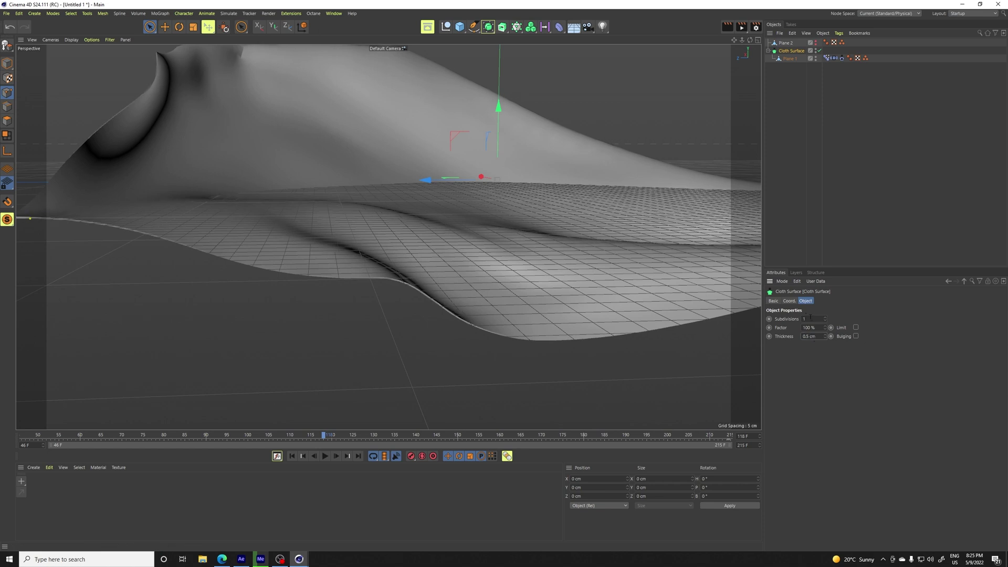
{"action": "left_click", "coordinate": [796, 67]}
{"action": "left_click", "coordinate": [791, 50]}
{"action": "key", "text": "o"}
{"action": "scroll", "coordinate": [346, 157], "scroll_direction": "down", "scroll_amount": 5}
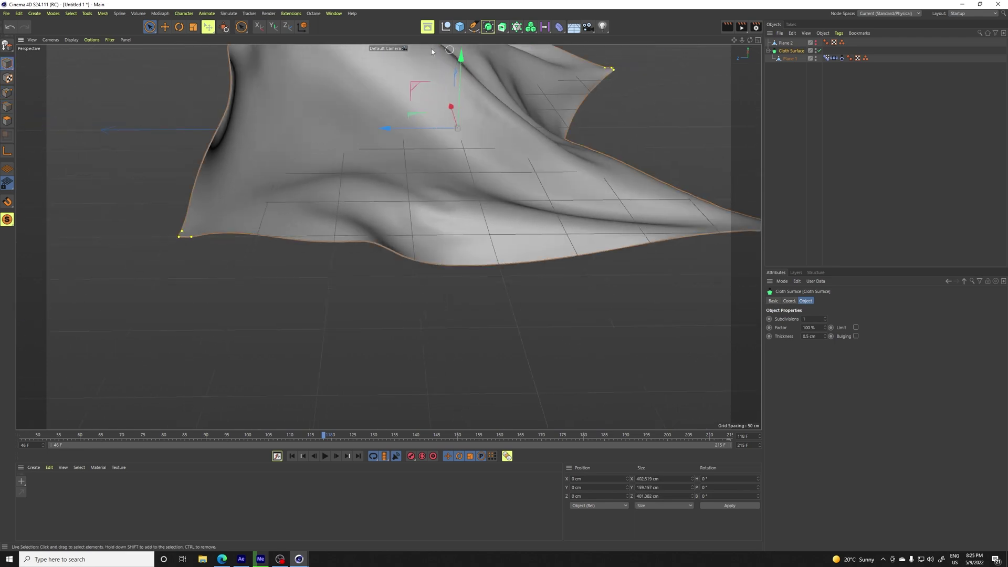
- Show Gouraud Shading (Lines) and compare Cloth Surface Subdivisions 0 against 1, keeping 1
{"action": "right_click", "coordinate": [59, 84]}
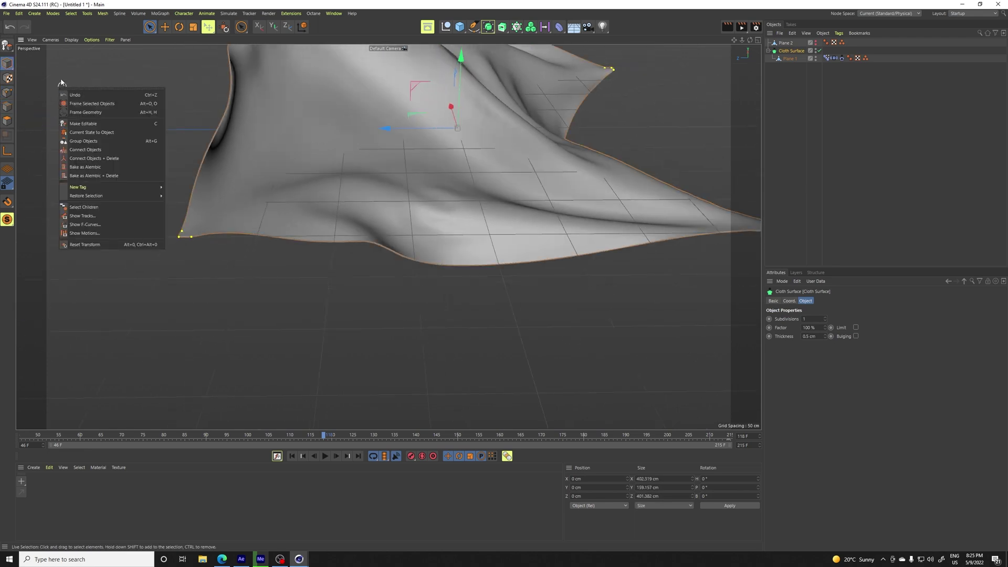
{"action": "left_click", "coordinate": [72, 40]}
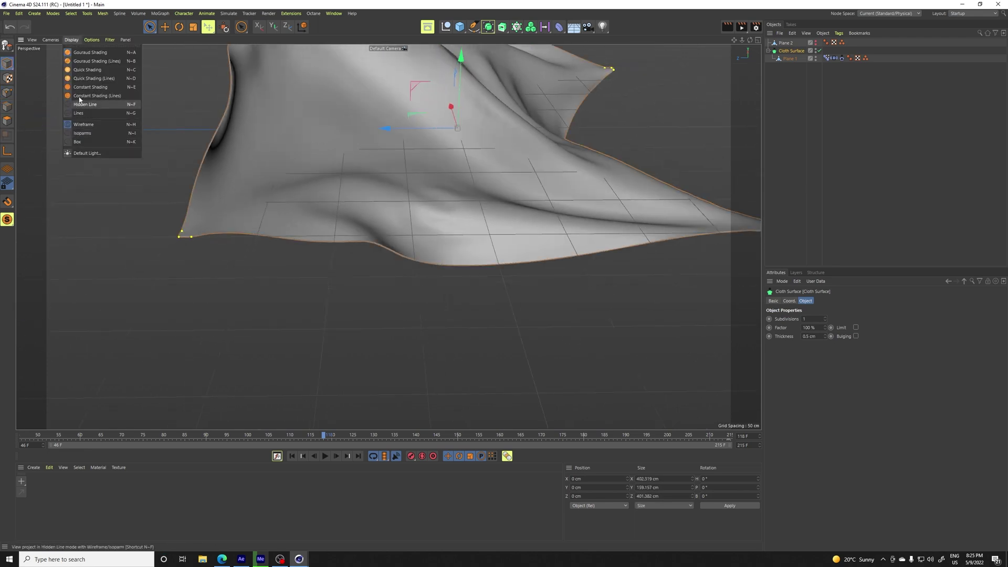
{"action": "left_click", "coordinate": [92, 61]}
{"action": "left_click_drag", "start_coordinate": [736, 48], "coordinate": [861, 367]}
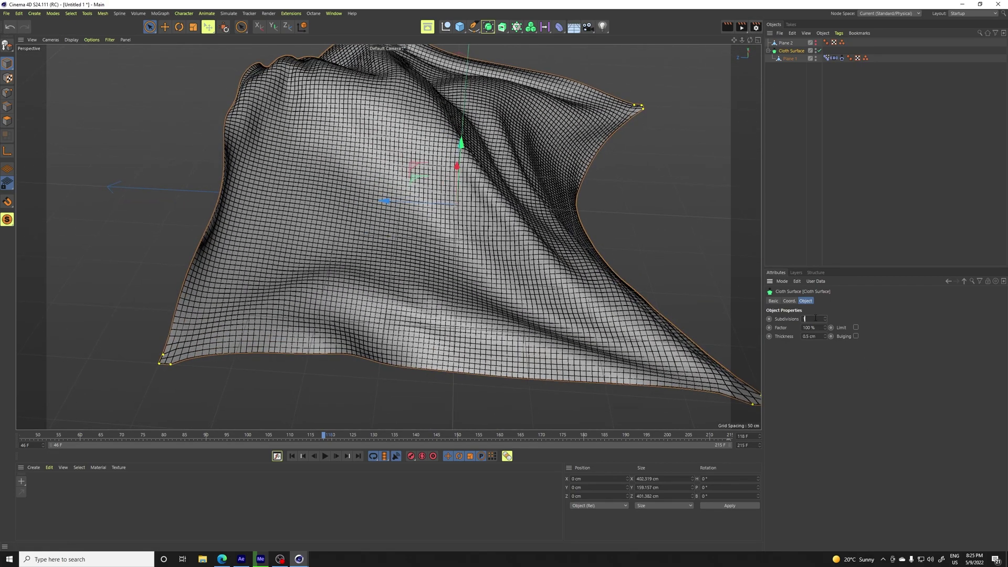
{"action": "key", "text": "Return"}
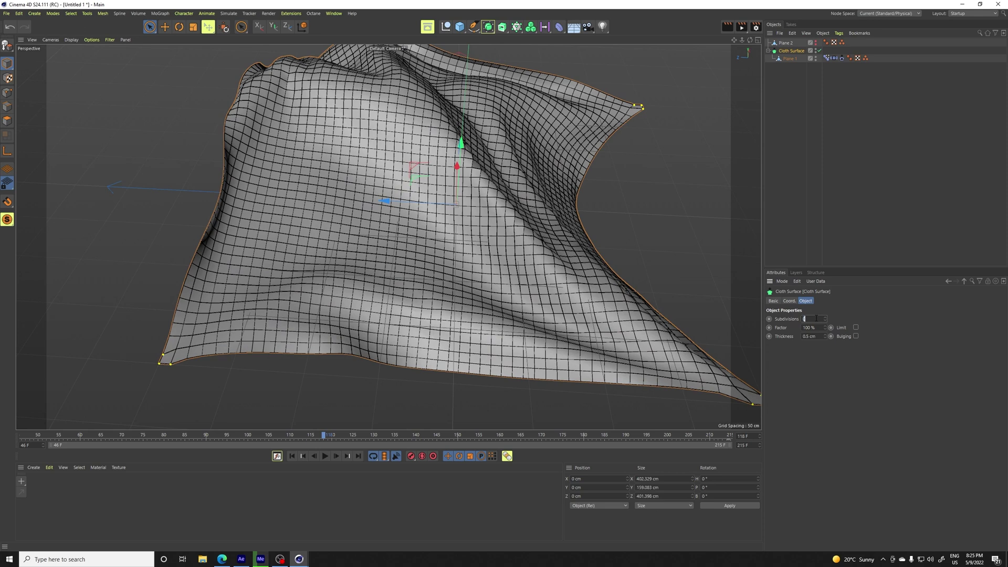
{"action": "type", "text": "1"}
{"action": "key", "text": "Return"}
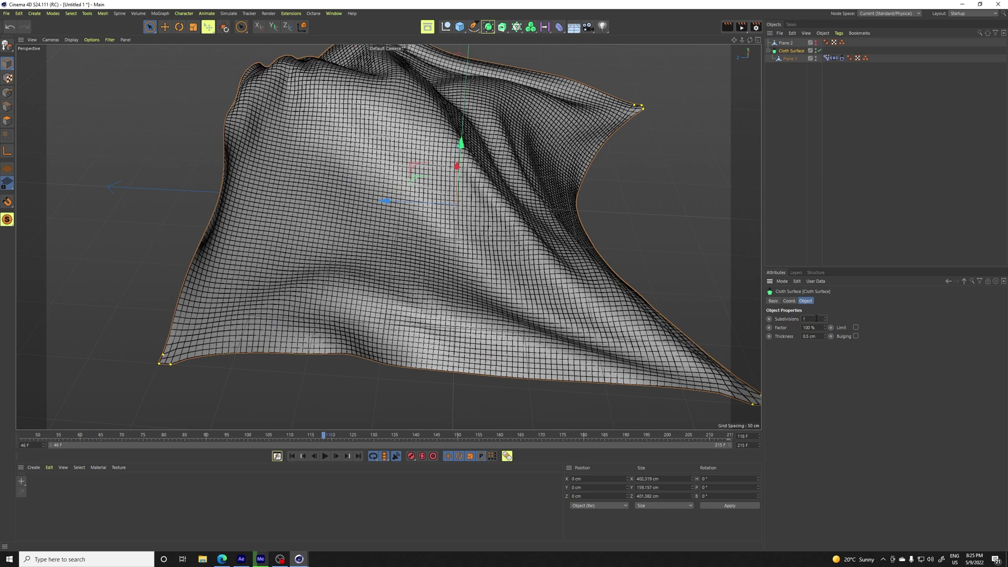
- Return the viewport to plain Gouraud Shading and play the cloth animation
{"action": "right_click", "coordinate": [120, 75]}
{"action": "left_click", "coordinate": [72, 40]}
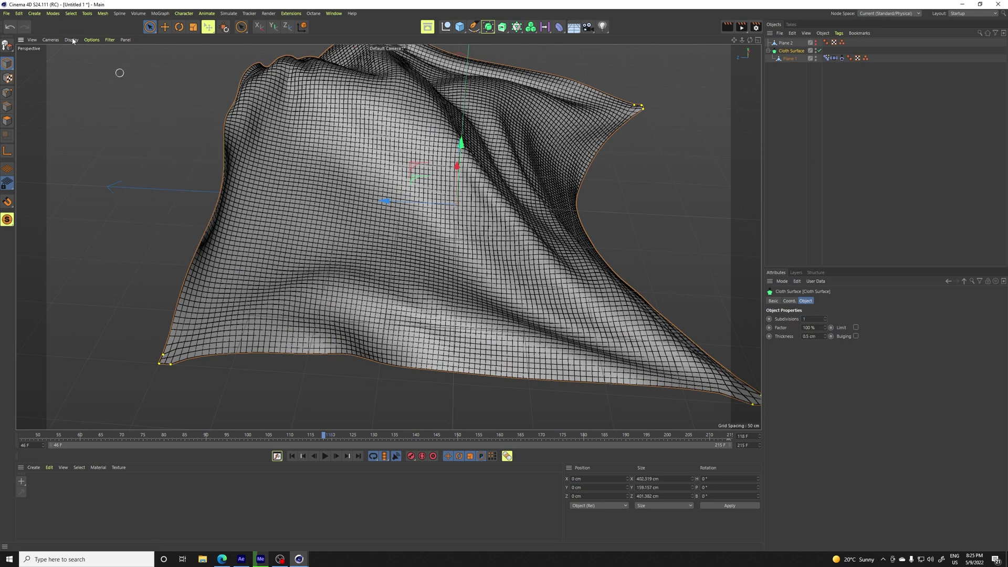
{"action": "left_click", "coordinate": [72, 40]}
{"action": "left_click", "coordinate": [87, 46]}
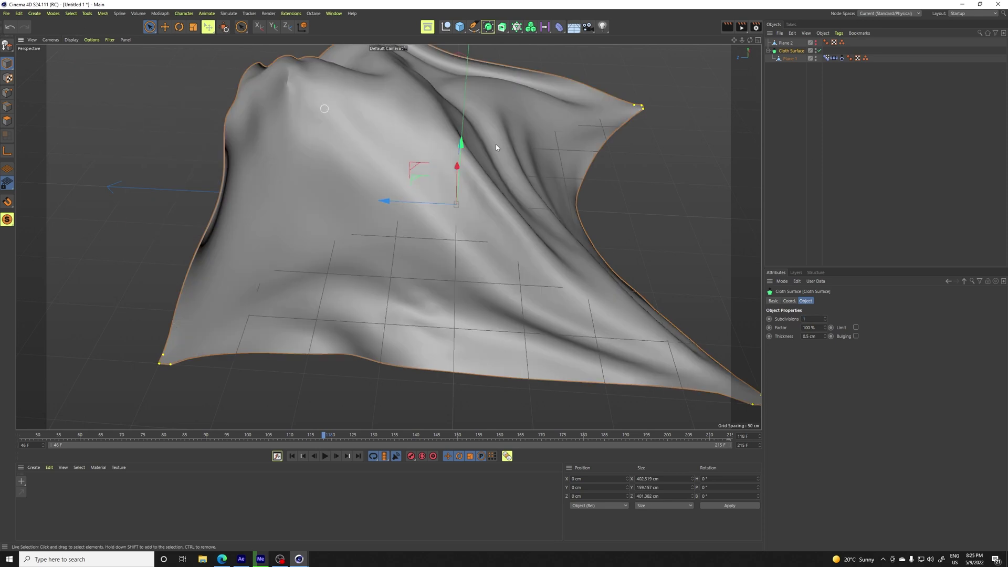
{"action": "left_click", "coordinate": [326, 456]}
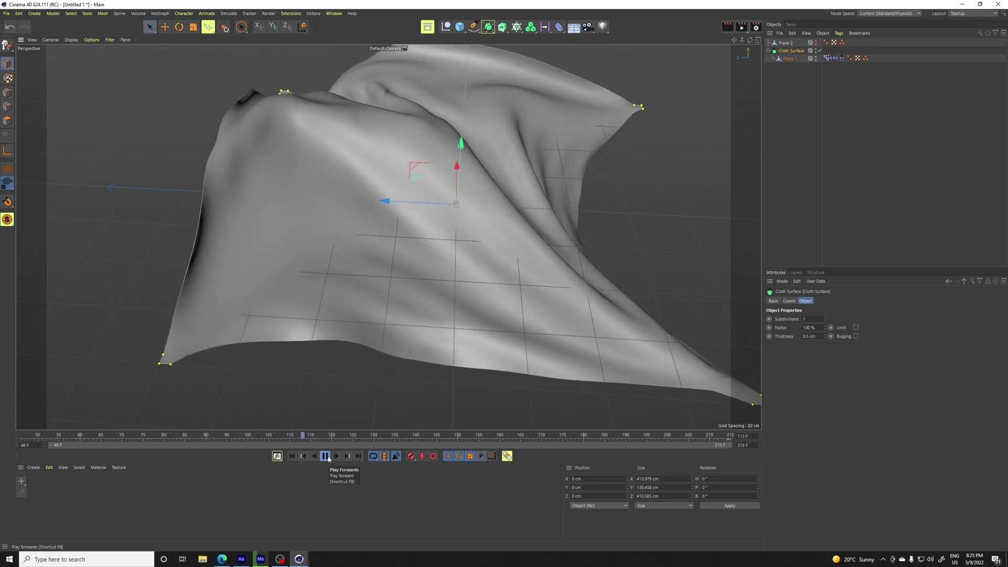
- Pause playback at frame 123 with the thickened cloth mid-billow
{"action": "left_click", "coordinate": [326, 457]}
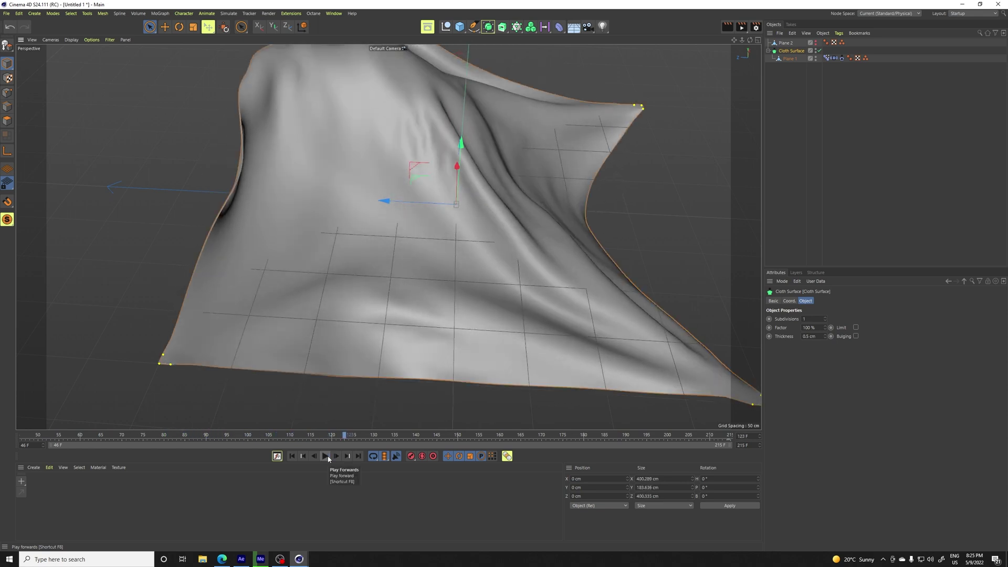